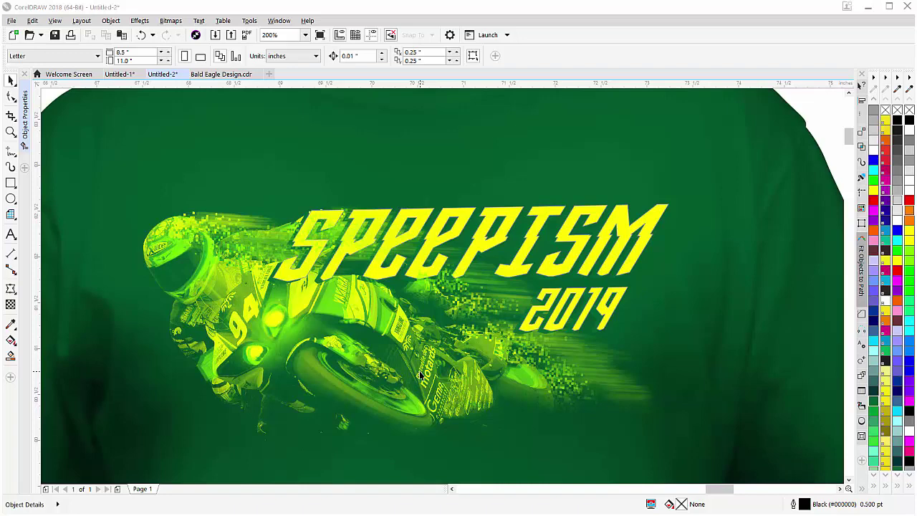
Step: View the whole shirt mockup and trial-move the racer bitmap, then undo the move
key(F3)
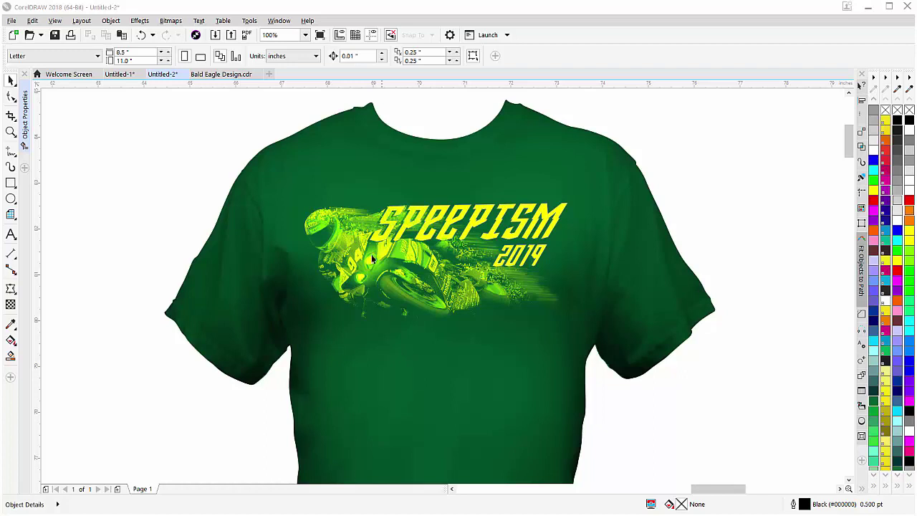
scroll(351, 240, up, 1)
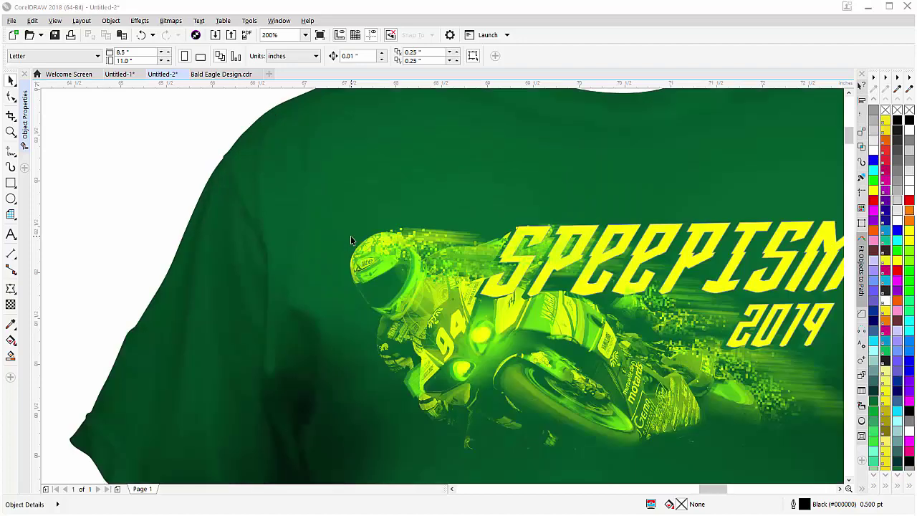
click(433, 287)
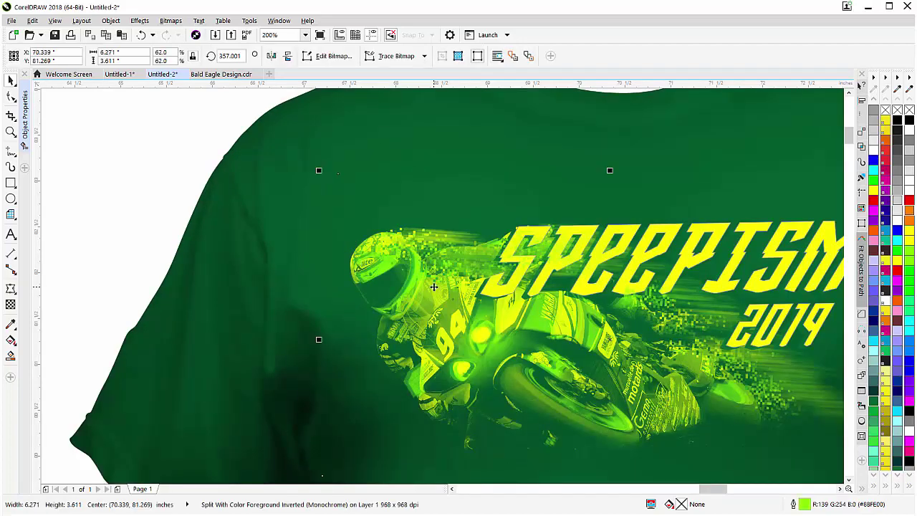
drag(433, 287, 241, 380)
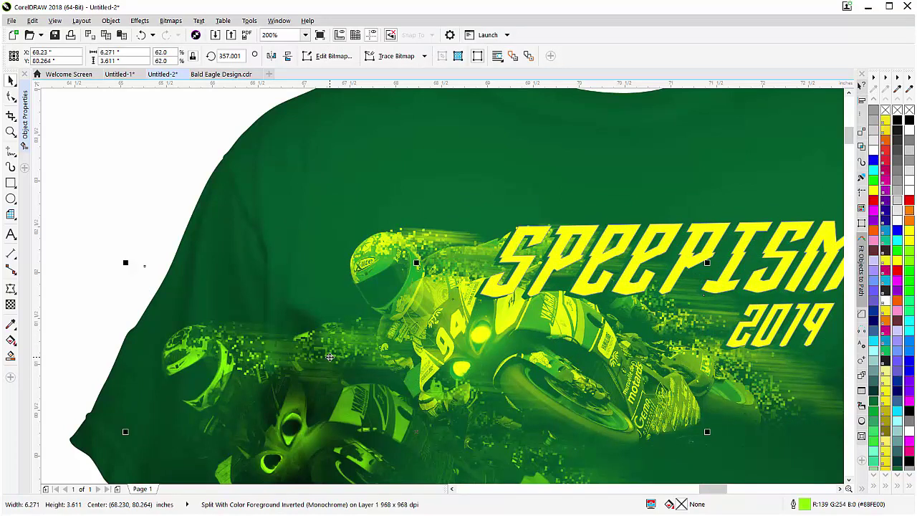
key(ctrl+z)
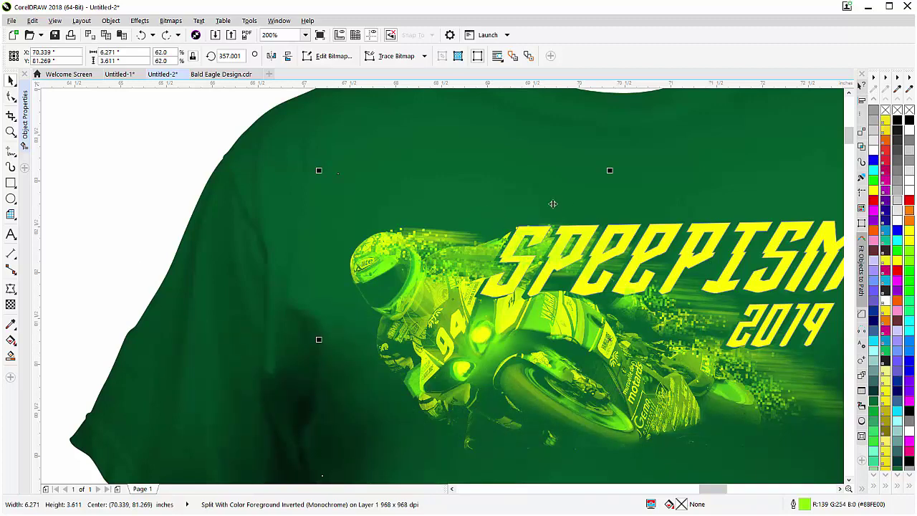
Step: Switch to the Pixabay page of the motorcycle racer photo on black
scroll(699, 346, down, 5)
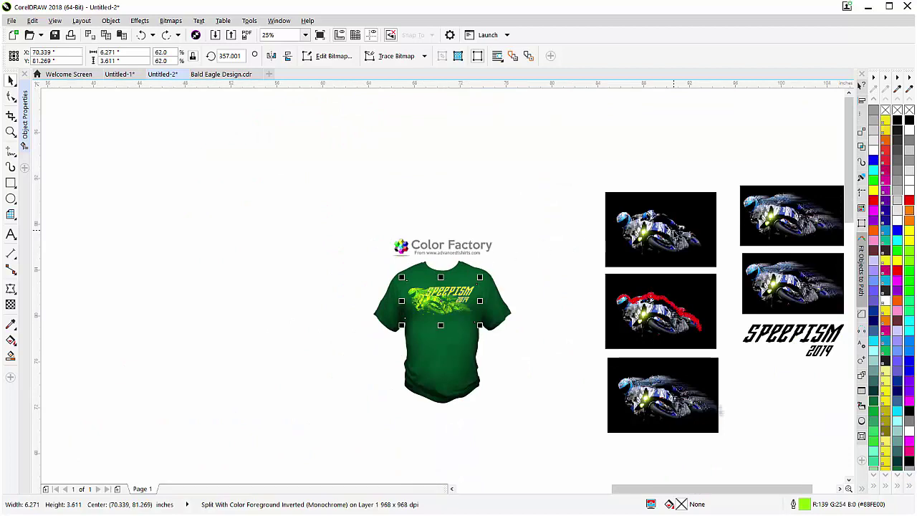
scroll(673, 235, up, 1)
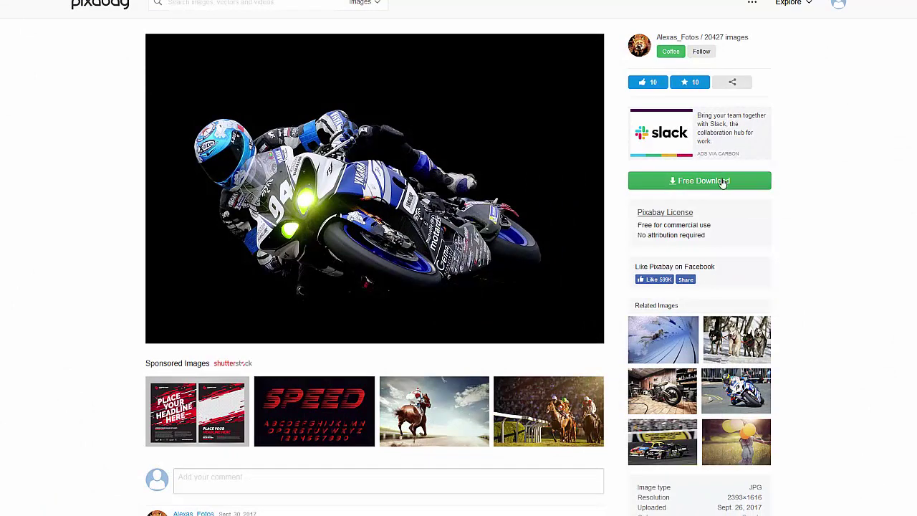
mouse_move(821, 16)
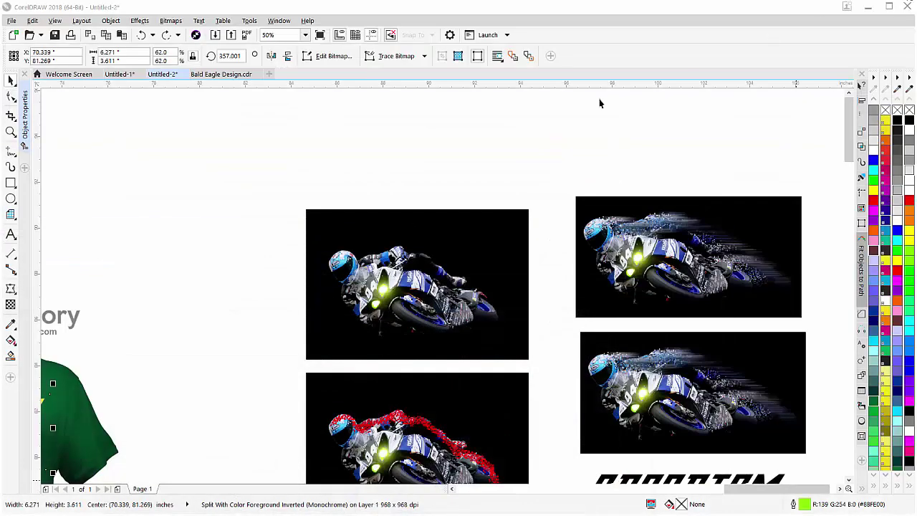
Step: Reposition the motion-blurred racer bitmap, shifting it up and to the right
click(394, 286)
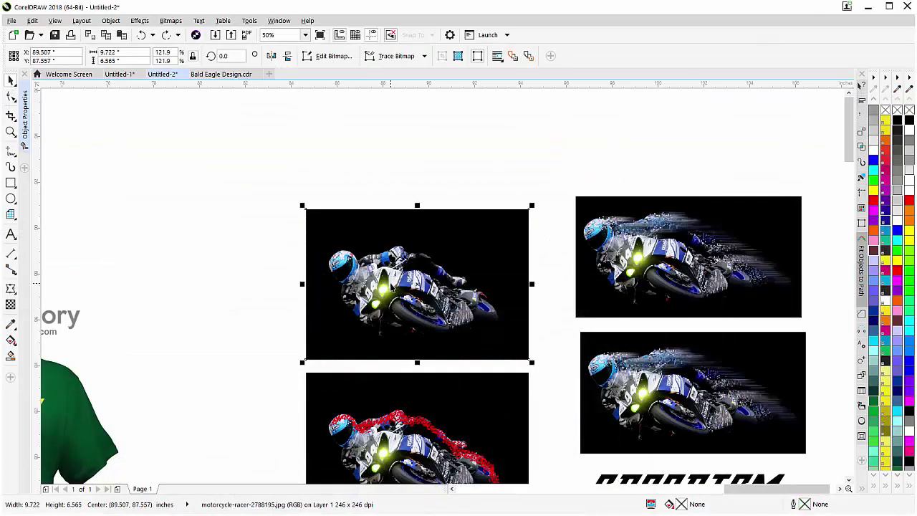
scroll(394, 287, up, 2)
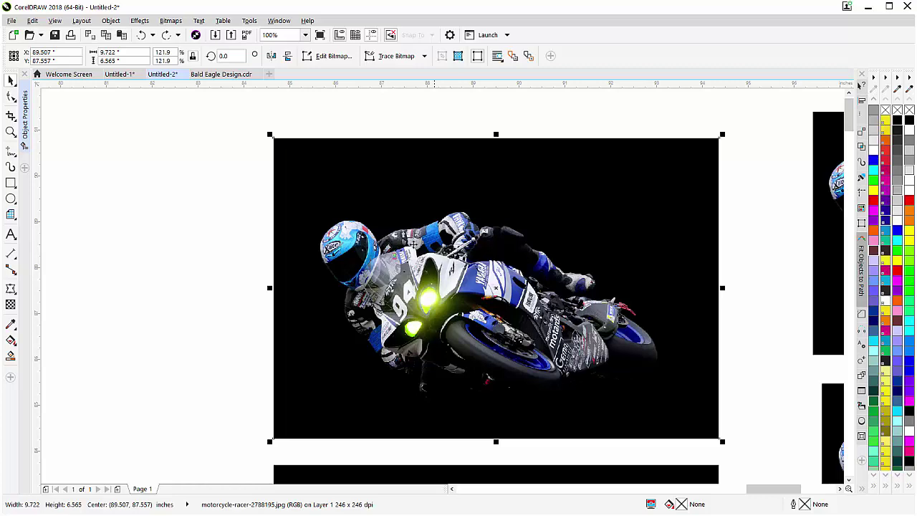
scroll(445, 310, down, 3)
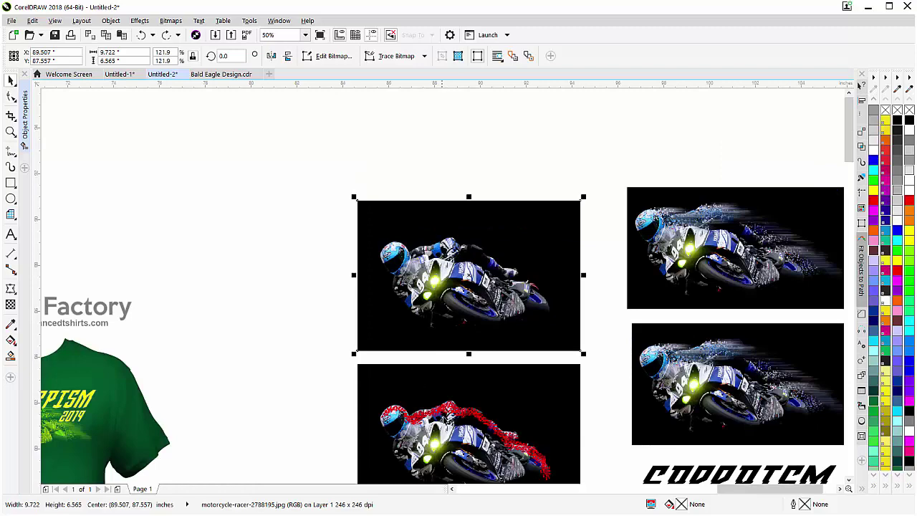
scroll(337, 297, up, 5)
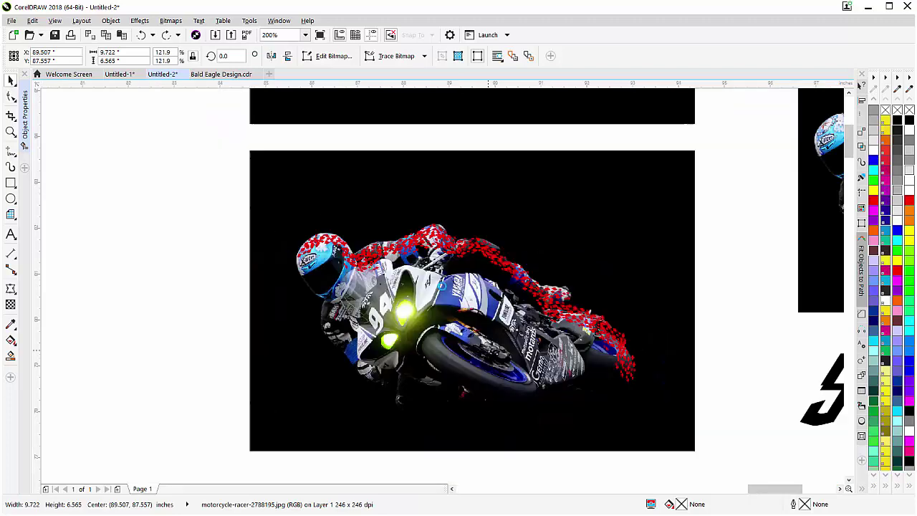
scroll(430, 272, down, 4)
scroll(471, 444, up, 2)
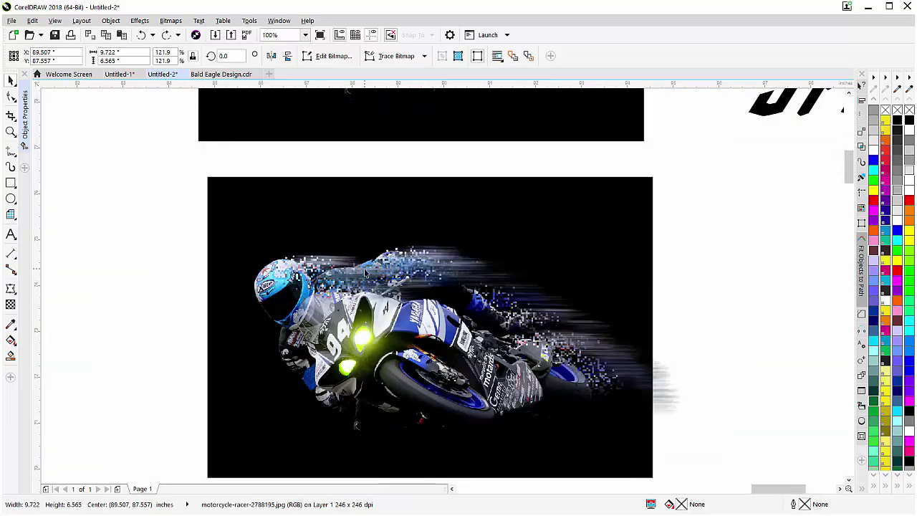
mouse_move(364, 272)
mouse_down()
mouse_move(369, 259)
mouse_move(365, 272)
mouse_up()
drag(670, 344, 631, 438)
drag(329, 359, 354, 257)
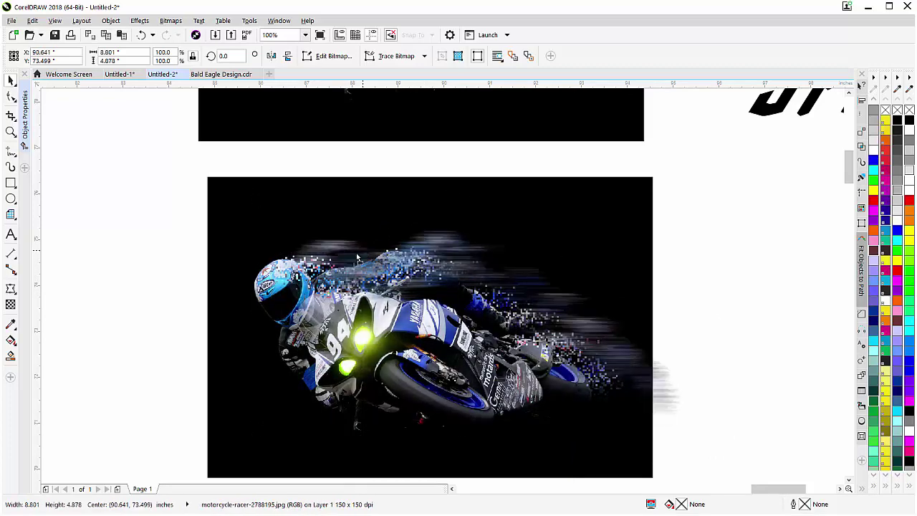
Step: Nudge the top-right dispersed racer bitmap slightly higher
scroll(353, 257, down, 2)
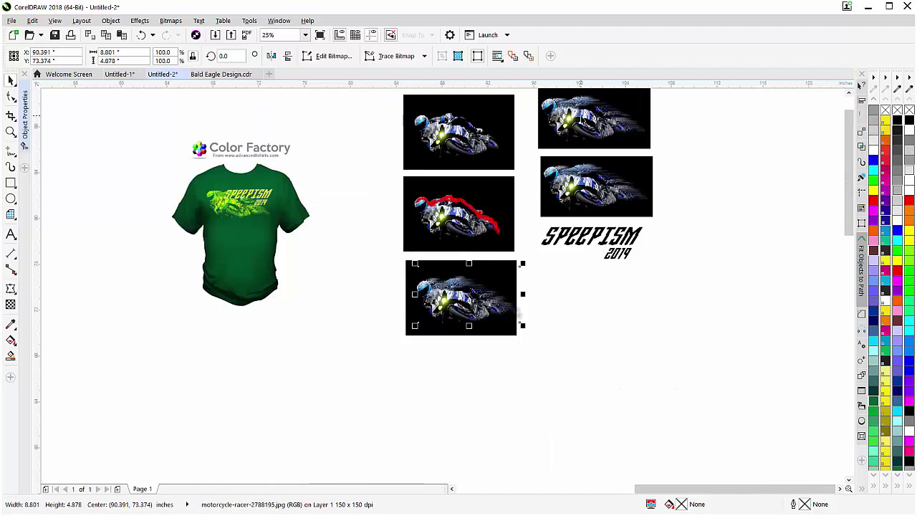
scroll(583, 120, up, 1)
click(436, 304)
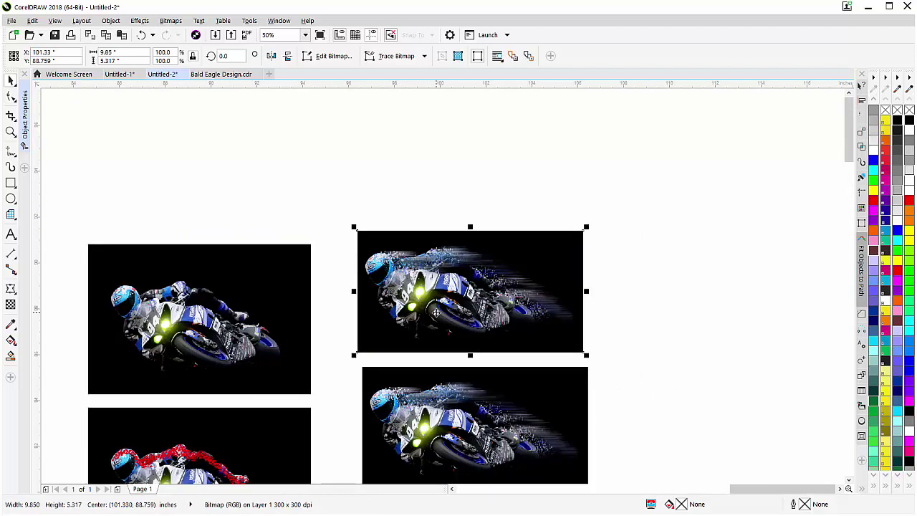
mouse_move(436, 313)
mouse_down()
mouse_move(436, 291)
mouse_move(436, 310)
mouse_up()
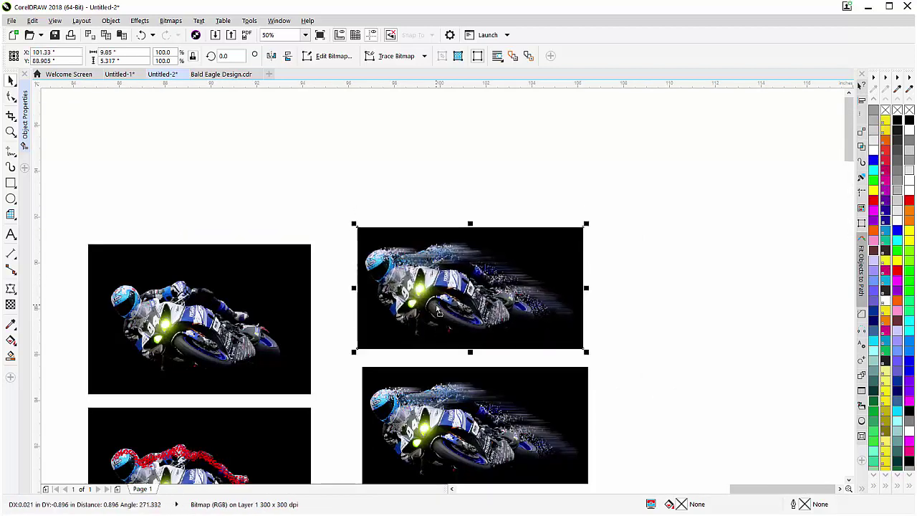
scroll(439, 303, down, 1)
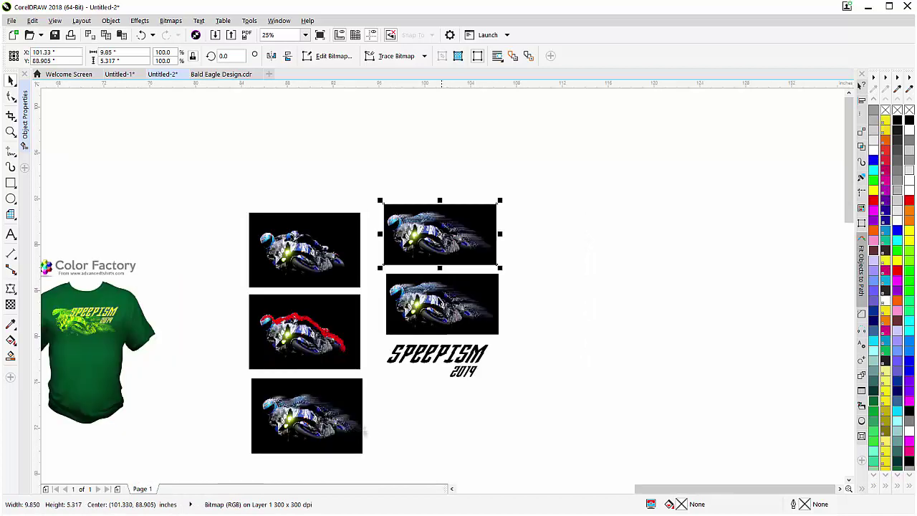
scroll(437, 306, up, 1)
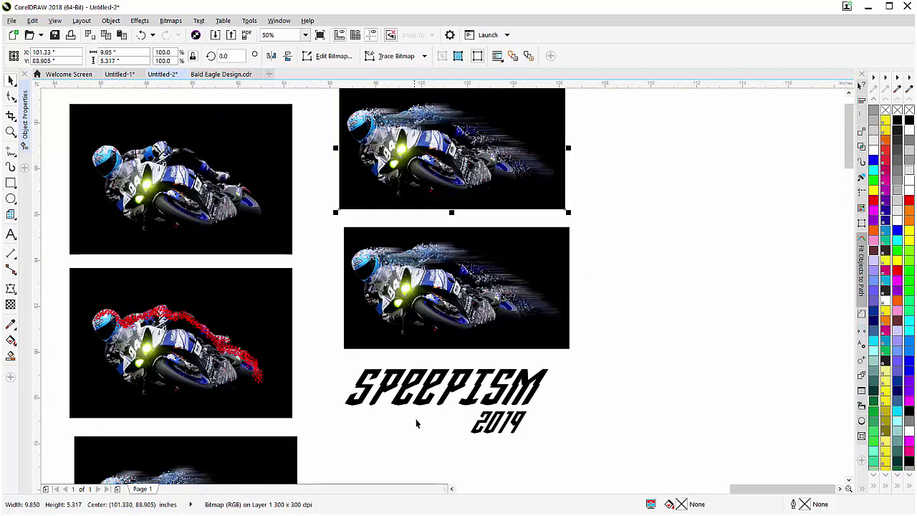
scroll(440, 284, down, 1)
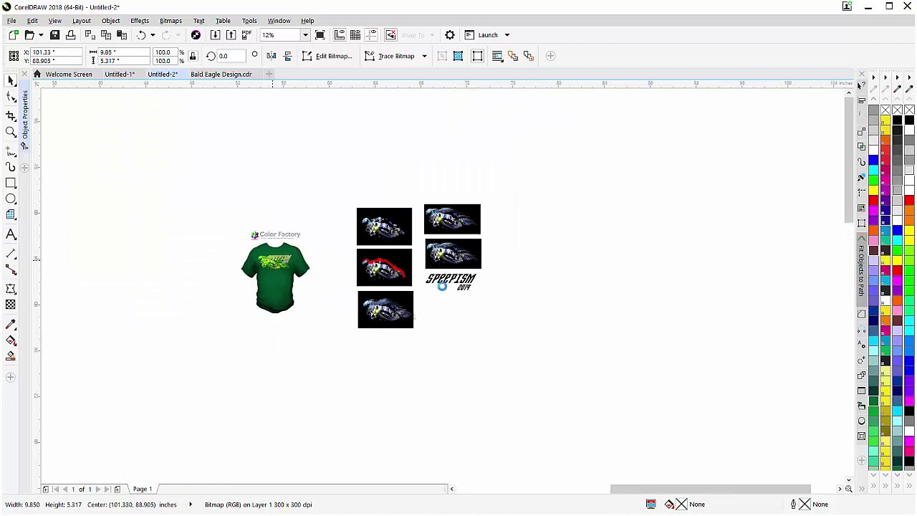
scroll(482, 294, up, 1)
scroll(453, 290, up, 1)
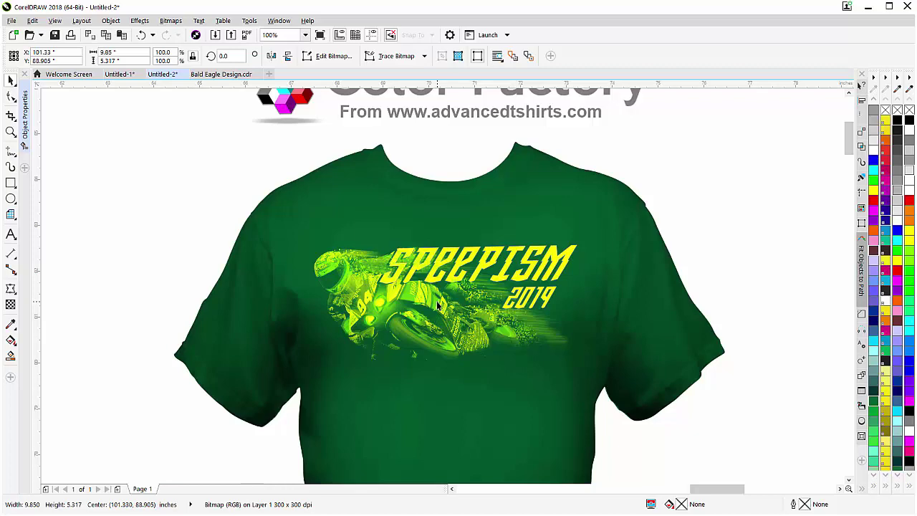
Step: Try the Color Eyedropper, then move the original racer photo far left of the shirt
scroll(438, 305, down, 3)
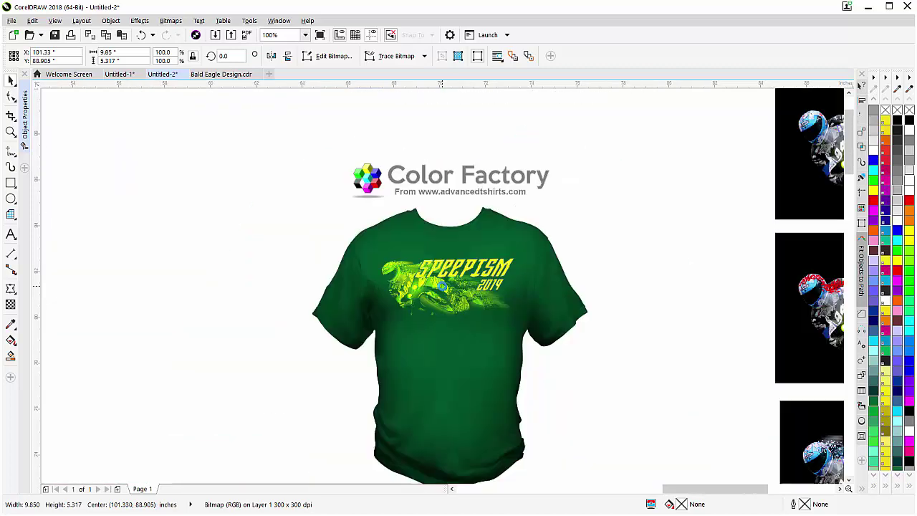
scroll(736, 183, up, 3)
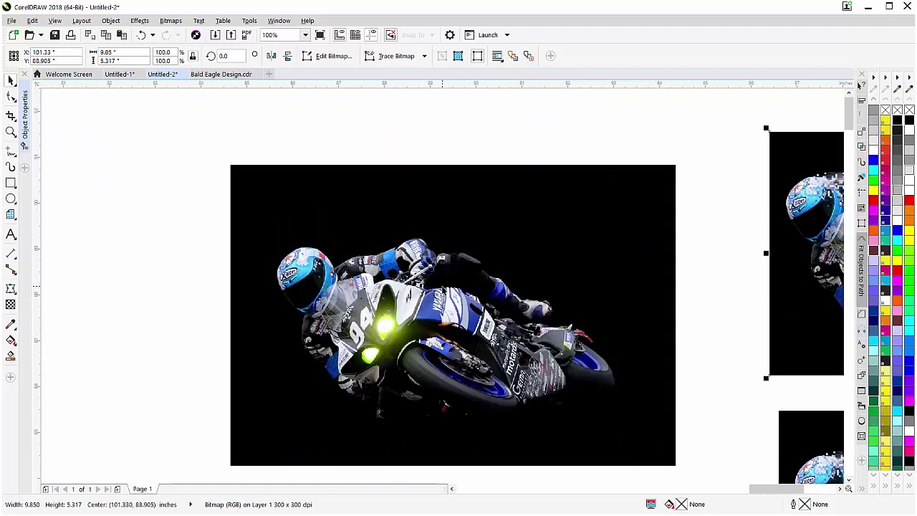
click(11, 324)
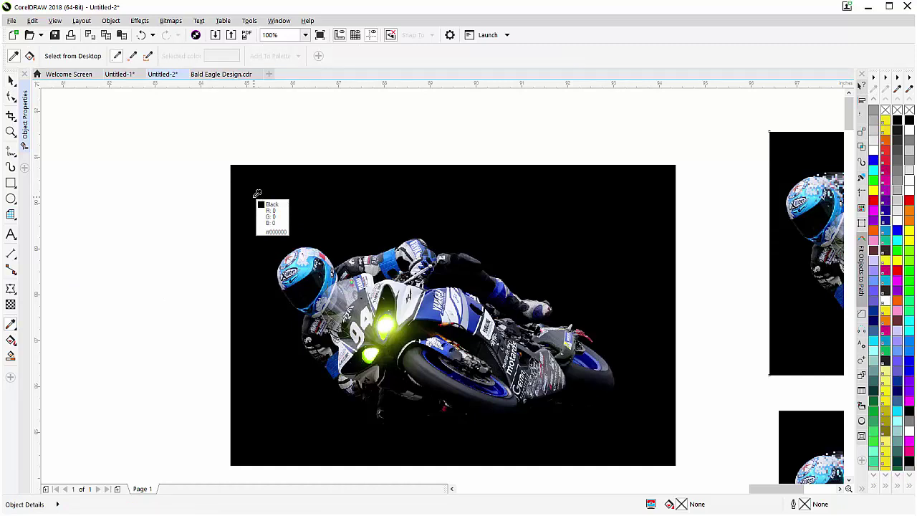
click(11, 81)
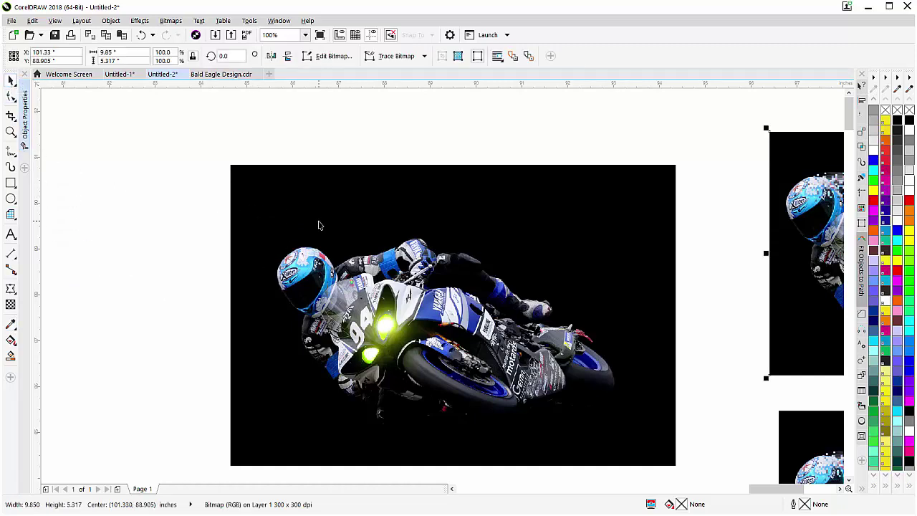
scroll(552, 255, down, 4)
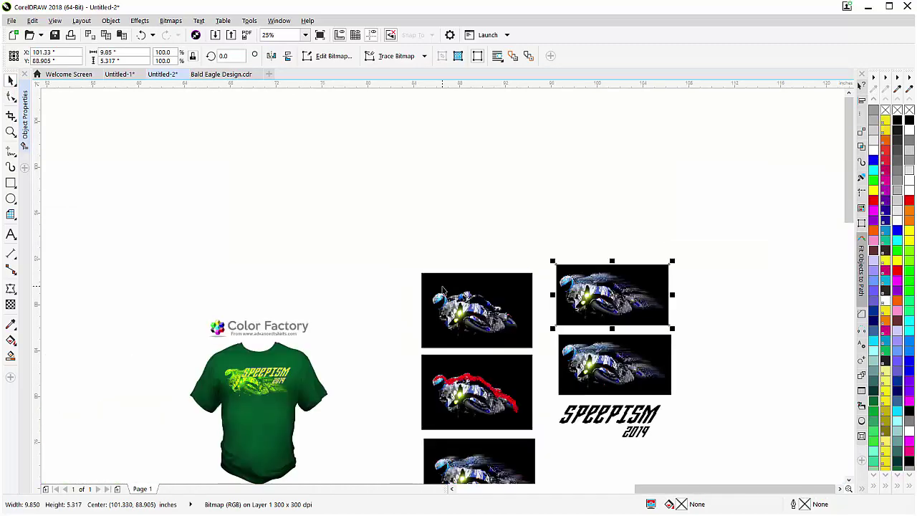
scroll(551, 255, down, 2)
drag(462, 299, 237, 286)
key(shift+F2)
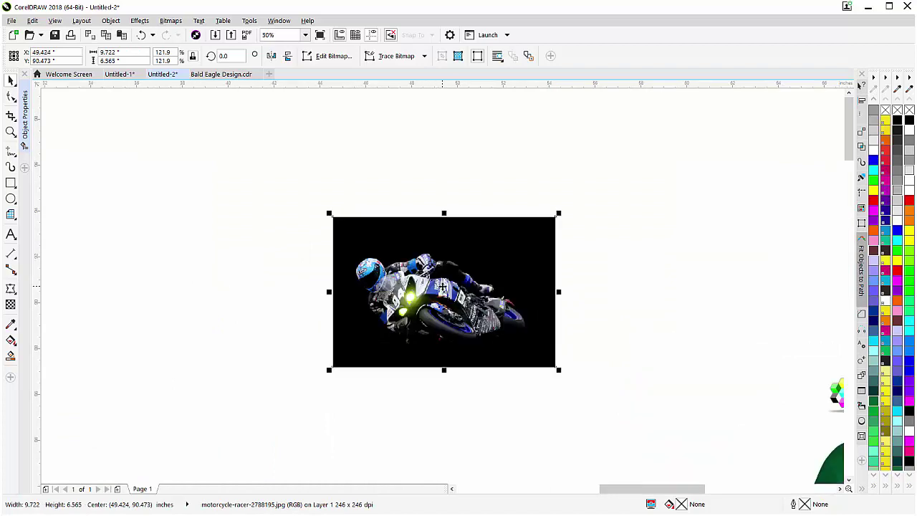
Step: Draw a tiny square left of the racer photo and rotate it 45° into a diamond
scroll(443, 286, up, 2)
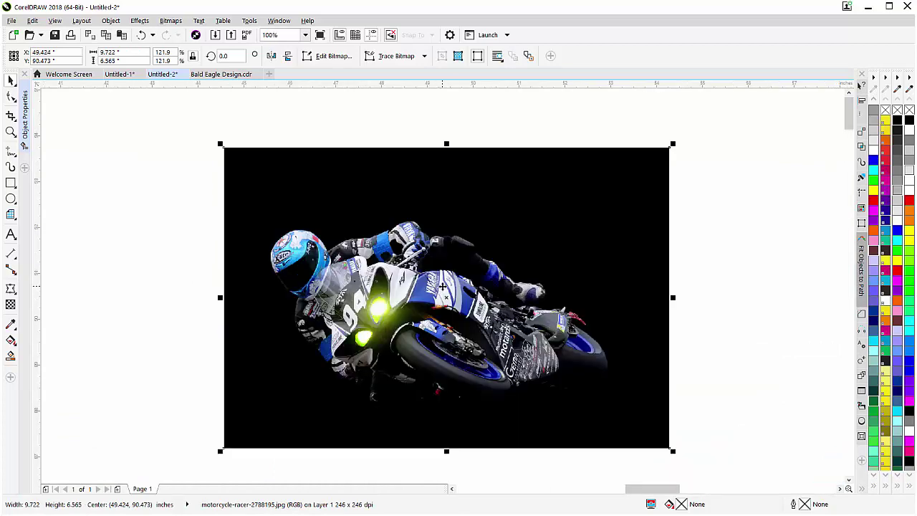
click(12, 184)
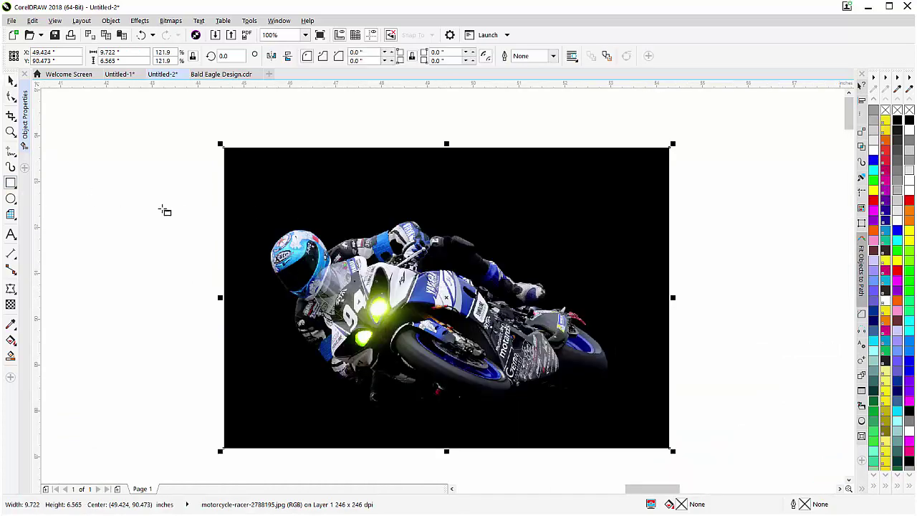
drag(162, 208, 166, 210)
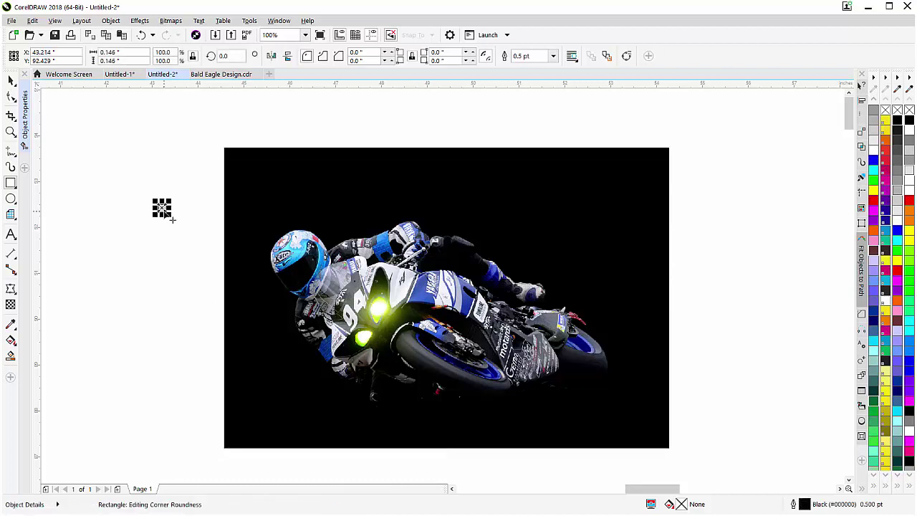
scroll(164, 211, up, 4)
click(11, 80)
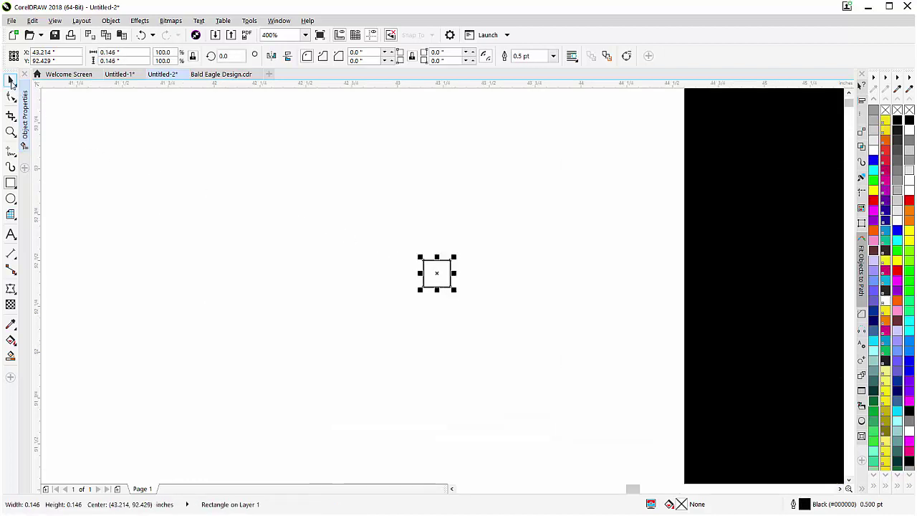
click(440, 275)
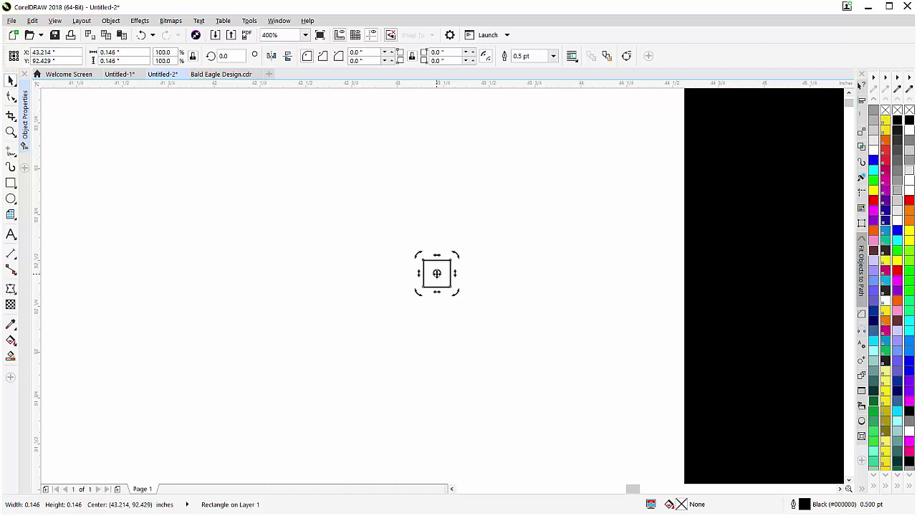
drag(457, 253, 348, 262)
click(485, 286)
click(459, 275)
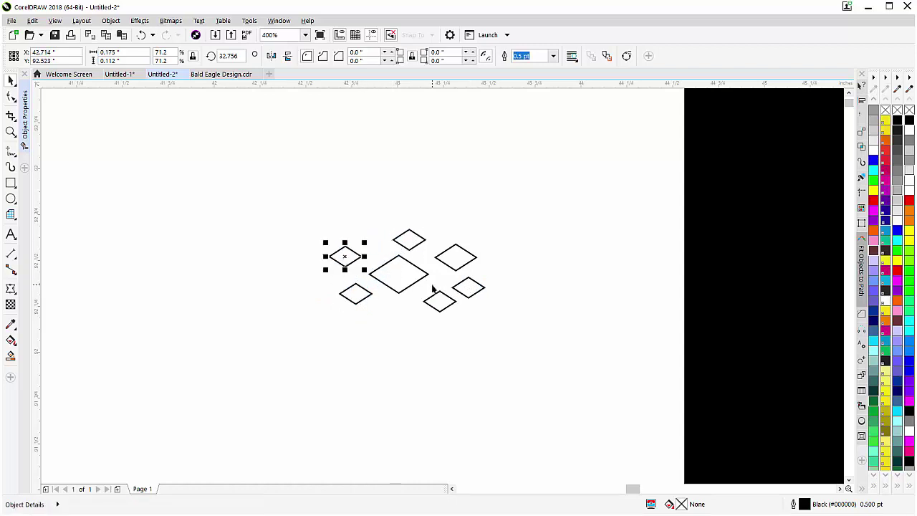
Step: Scale the seven diamonds down and nudge the lower-right small diamond up-left
scroll(444, 291, down, 1)
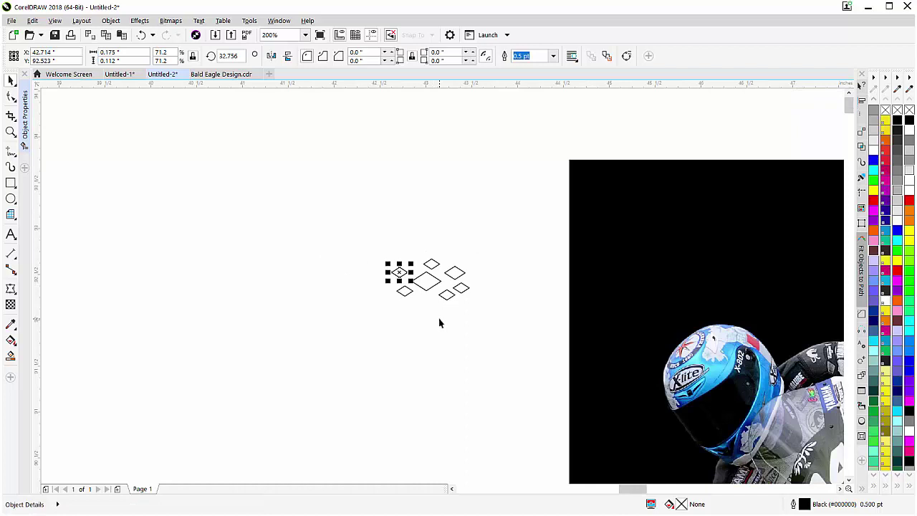
drag(483, 248, 338, 334)
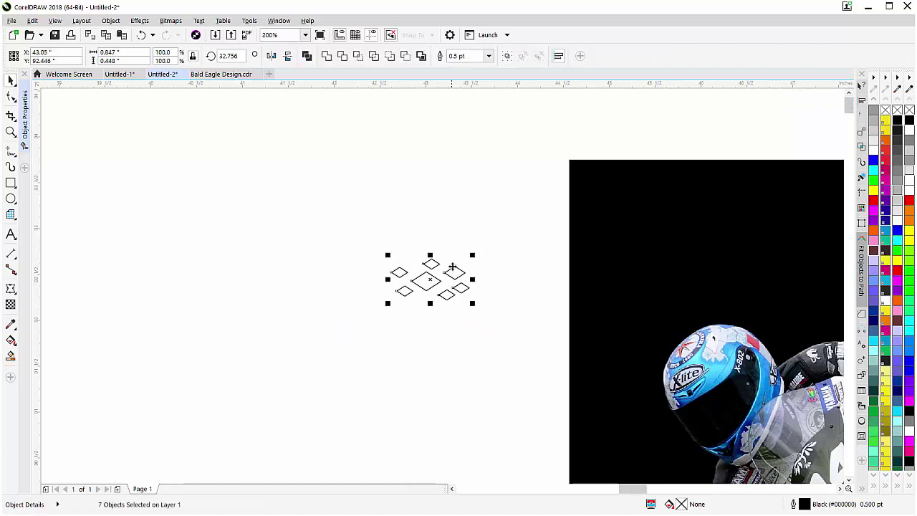
drag(473, 254, 455, 264)
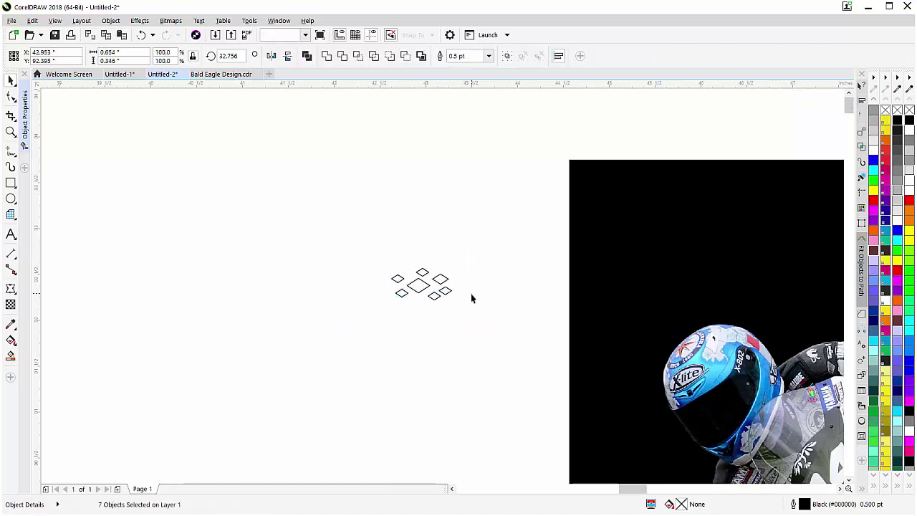
click(470, 299)
drag(433, 295, 431, 292)
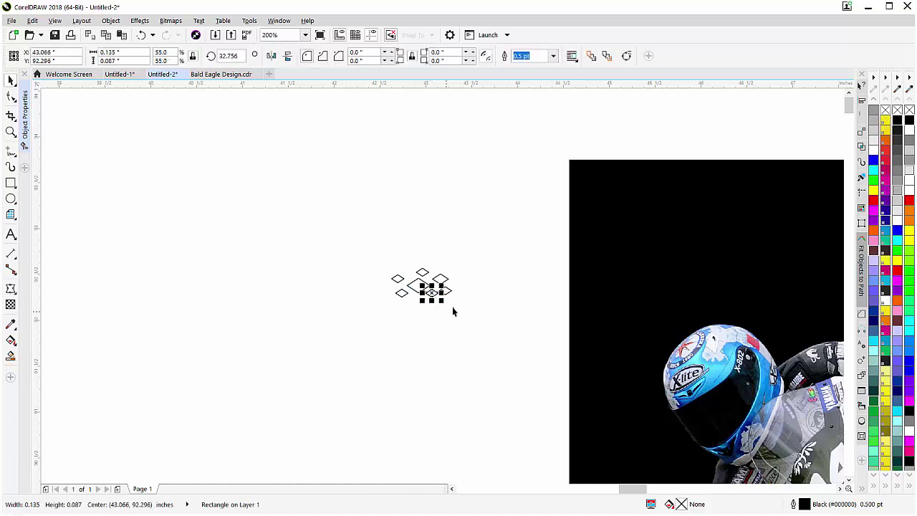
click(449, 336)
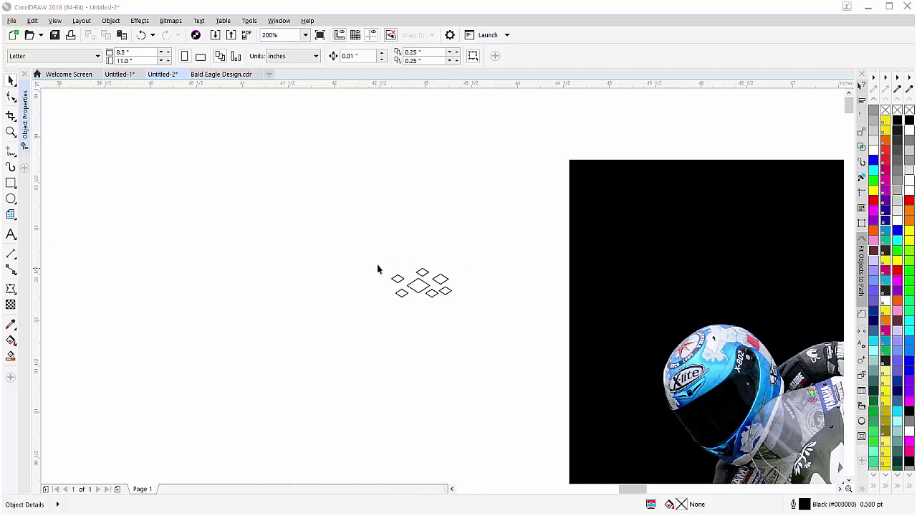
Step: Weld all seven diamonds into one curve and give it a red outline
drag(378, 248, 491, 343)
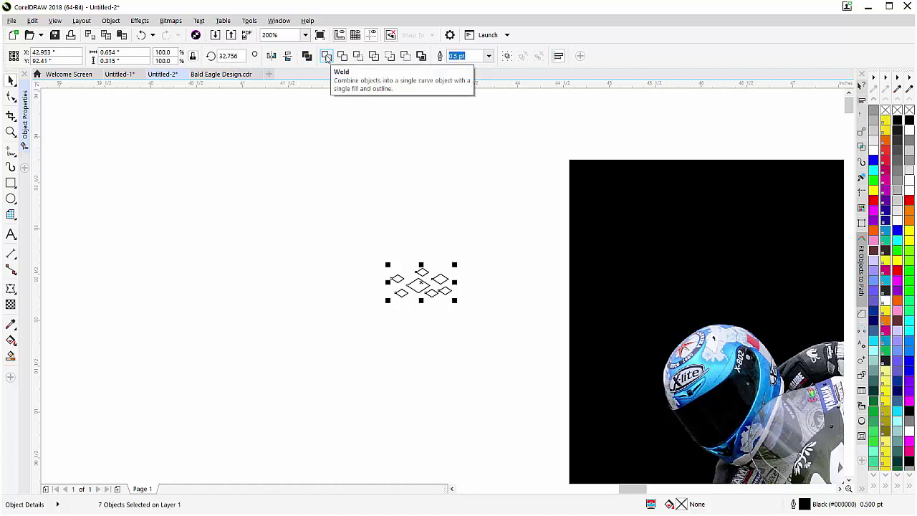
click(326, 56)
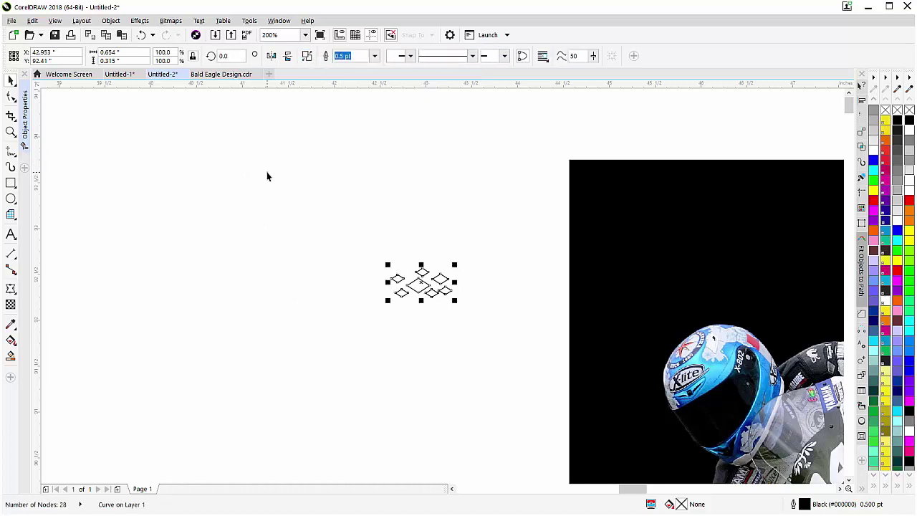
right_click(874, 202)
scroll(673, 314, down, 2)
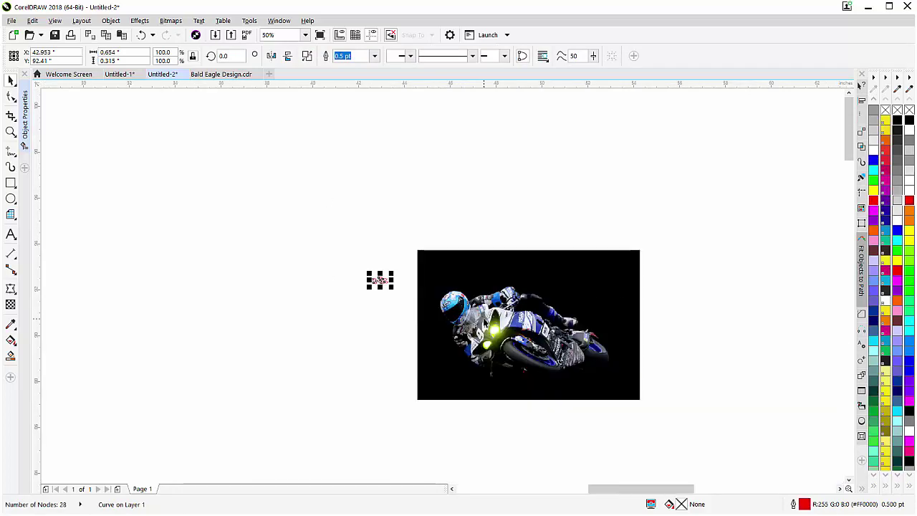
key(Escape)
click(12, 152)
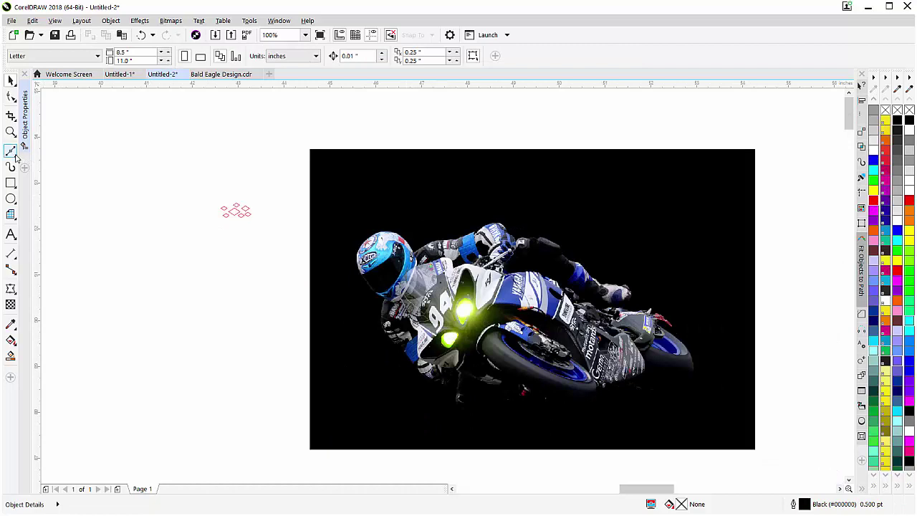
Step: Draw a red freehand curve from the helmet across the bike and shift one node left
click(16, 157)
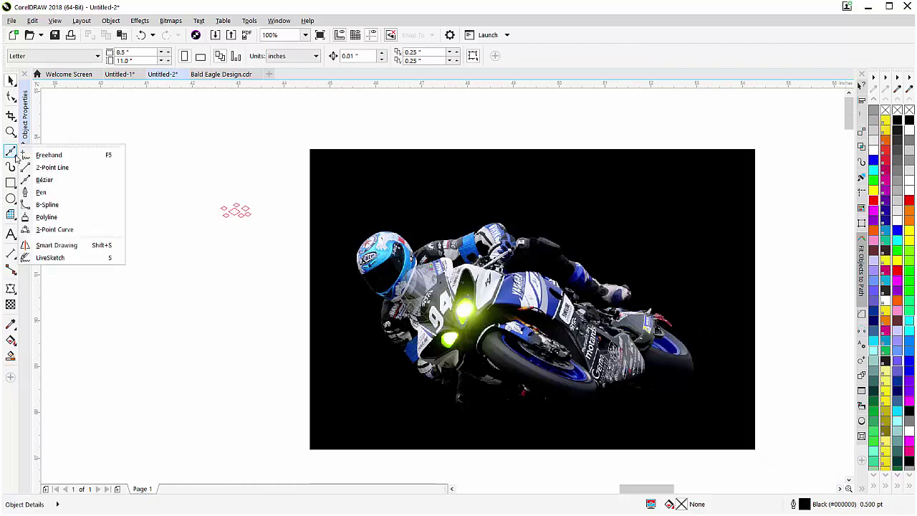
click(62, 157)
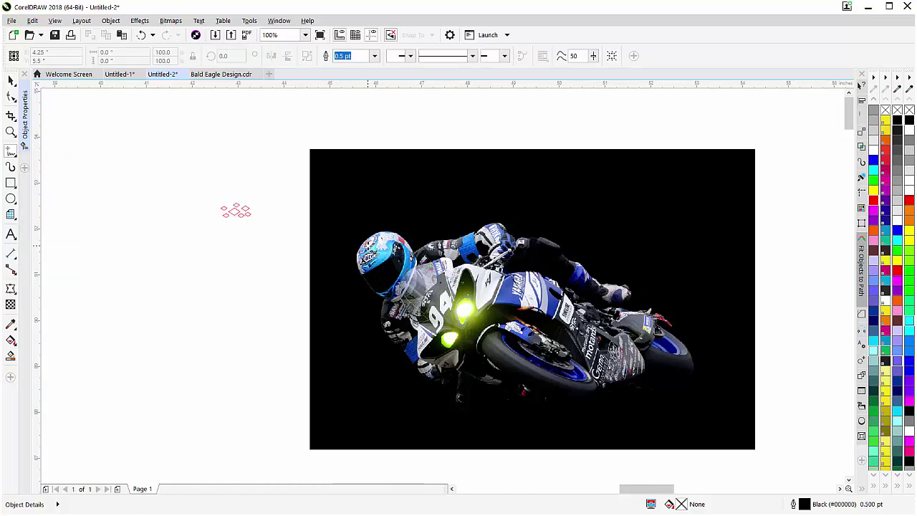
mouse_move(367, 245)
mouse_down()
mouse_move(385, 236)
mouse_move(420, 261)
mouse_move(494, 233)
mouse_move(537, 246)
mouse_move(618, 294)
mouse_move(606, 308)
mouse_move(673, 340)
mouse_move(682, 369)
mouse_up()
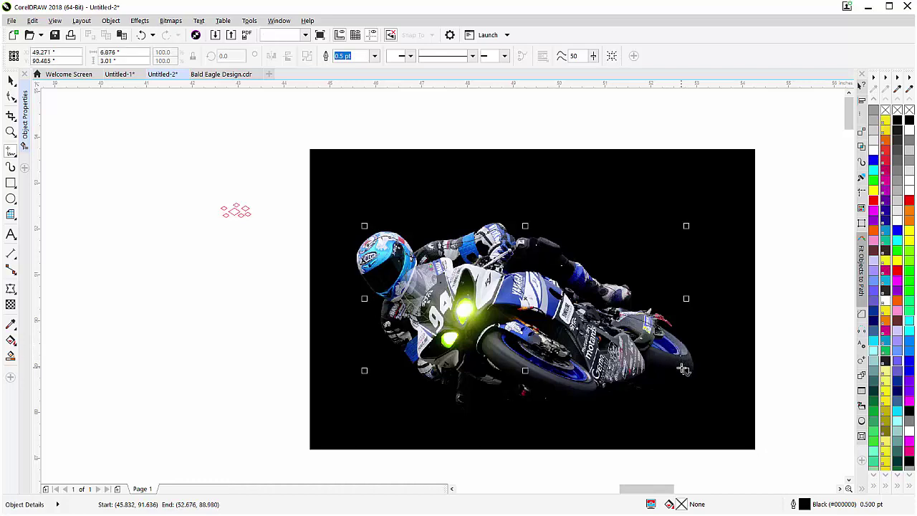
right_click(872, 200)
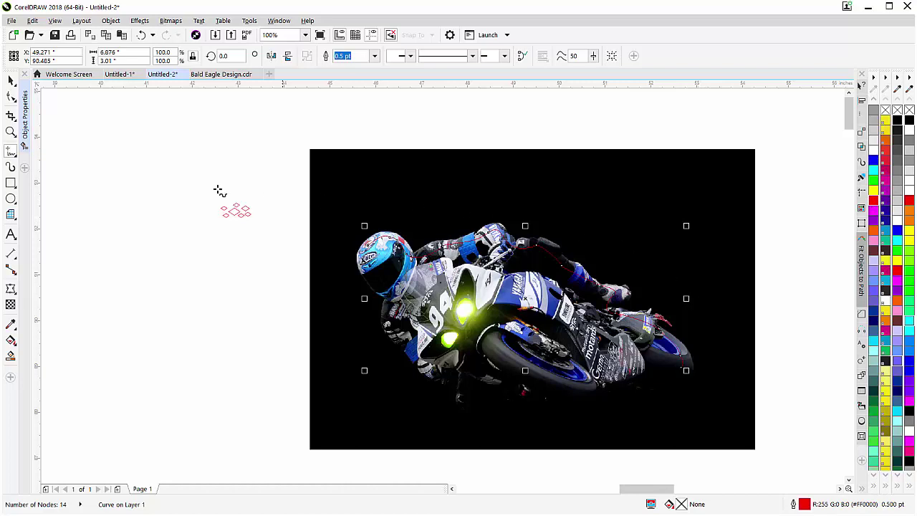
click(11, 98)
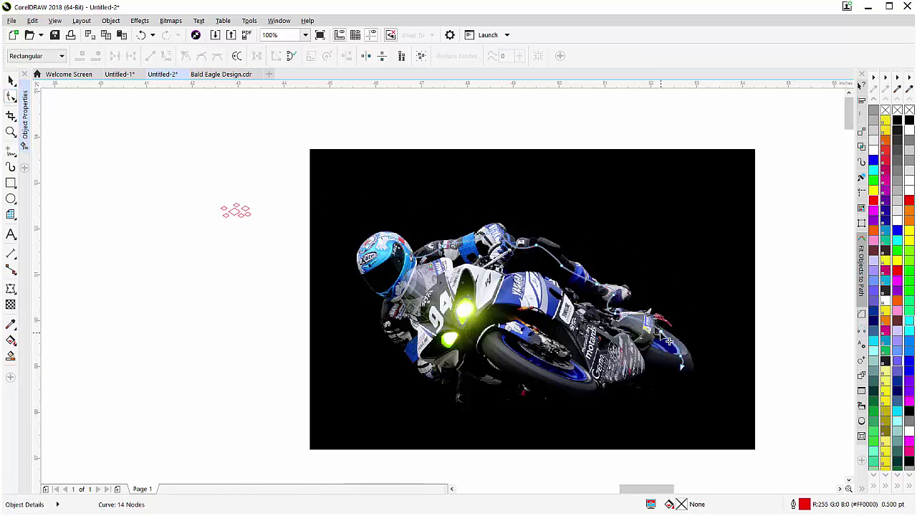
drag(663, 336, 652, 334)
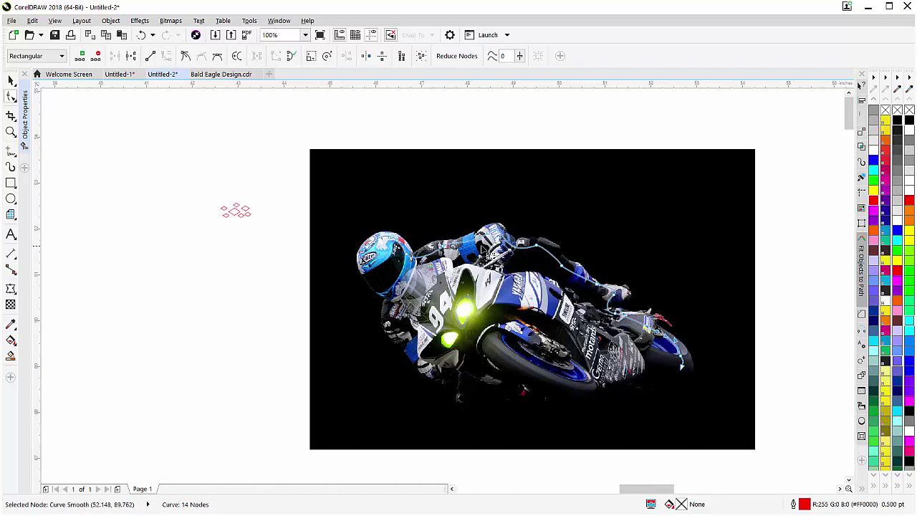
Step: Nudge the curve's first node, scale the red diamond cluster to 78.6%, and show Fit Objects to Path
click(369, 252)
drag(370, 252, 369, 253)
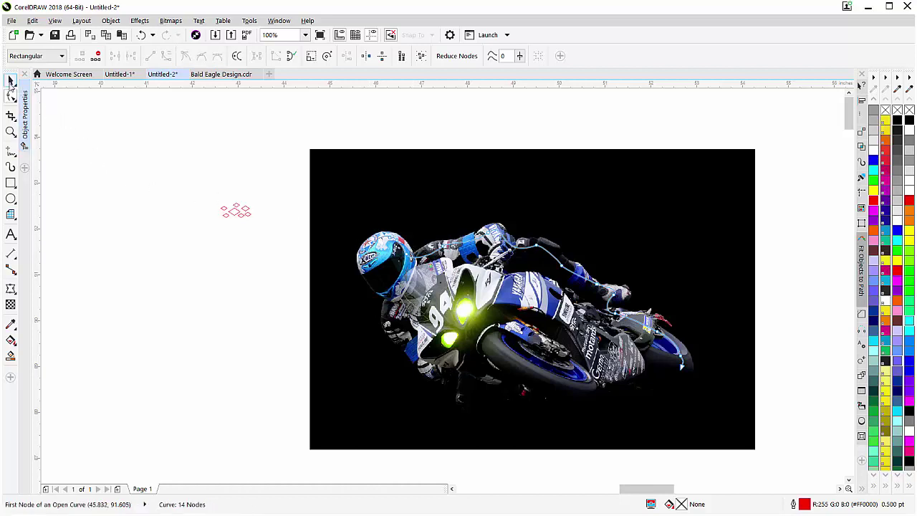
click(11, 80)
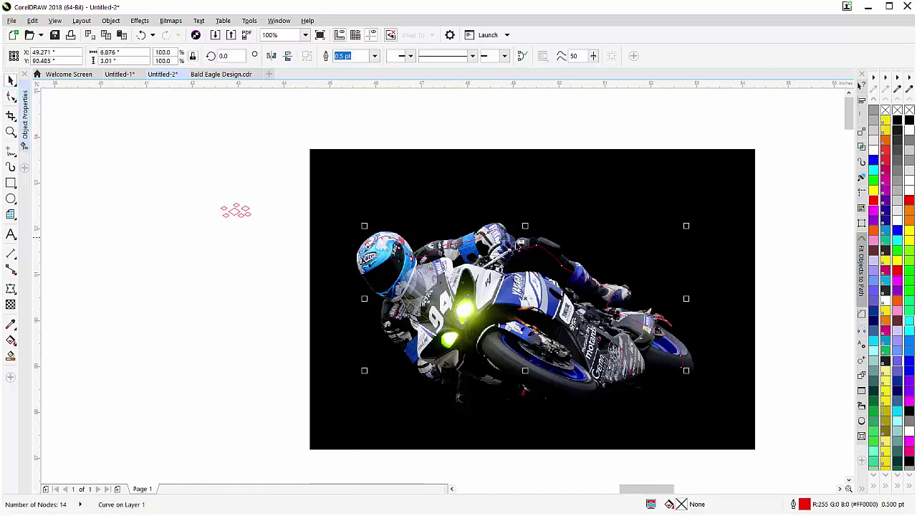
drag(258, 190, 205, 244)
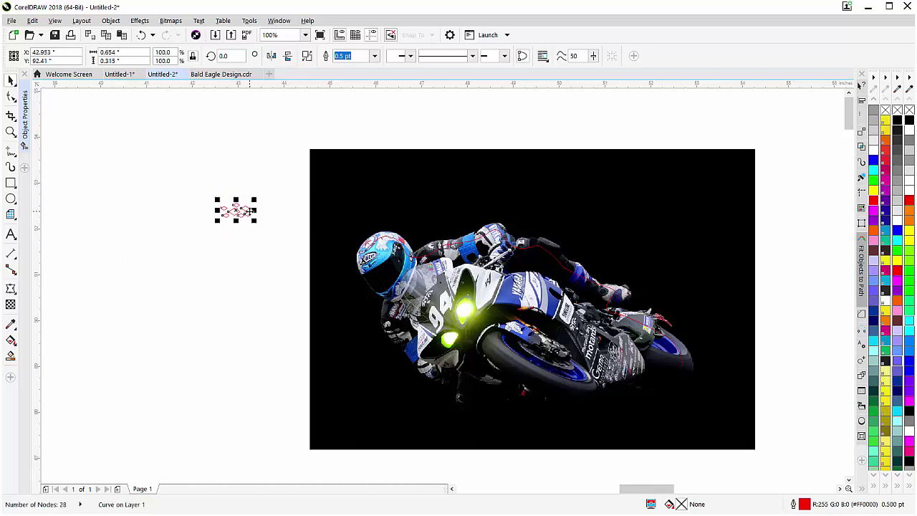
drag(257, 197, 250, 201)
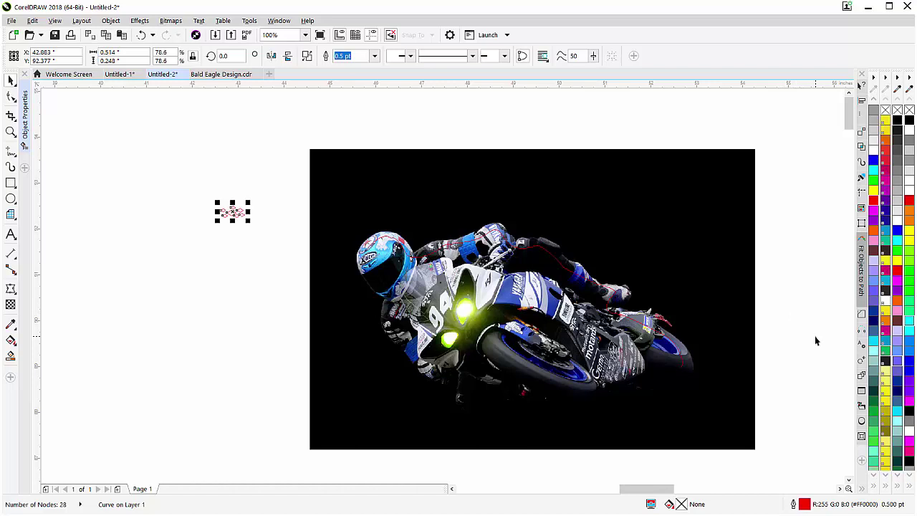
click(862, 263)
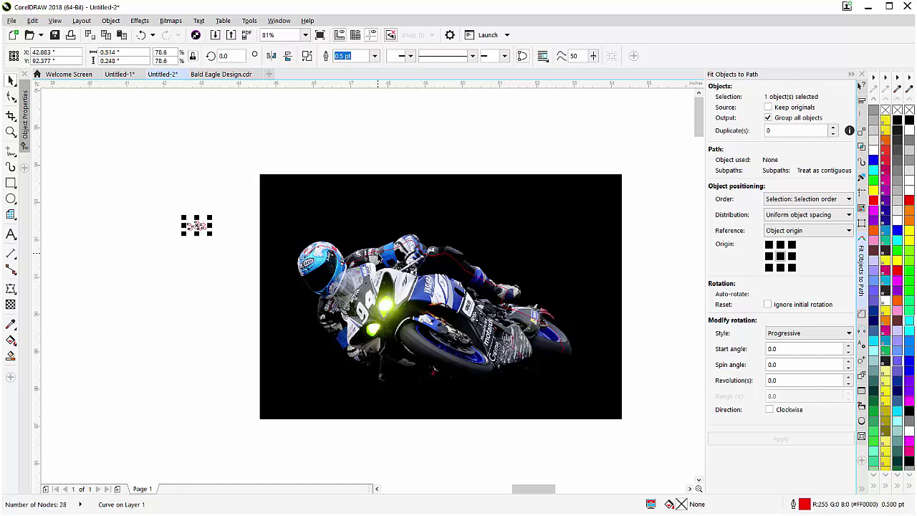
Step: Fit 20 duplicates of the red diamond cluster along the freehand curve over the rider
shift+click(430, 252)
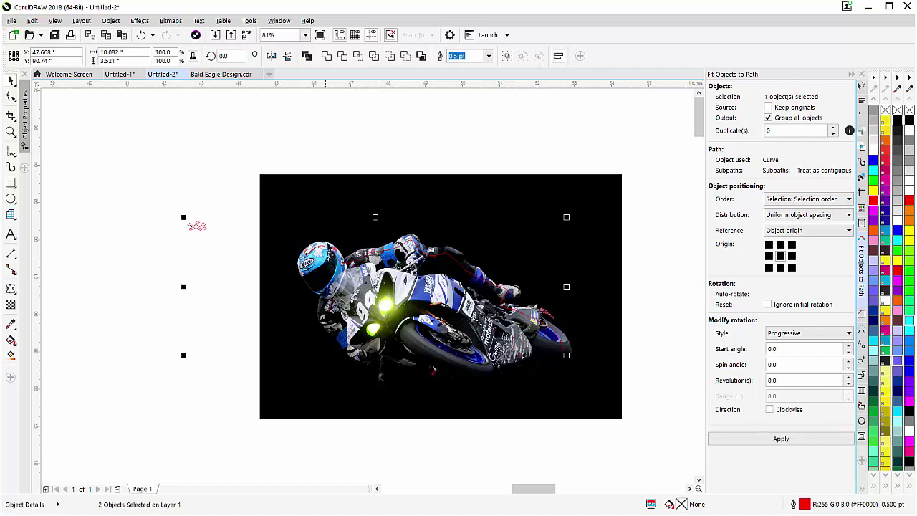
click(773, 129)
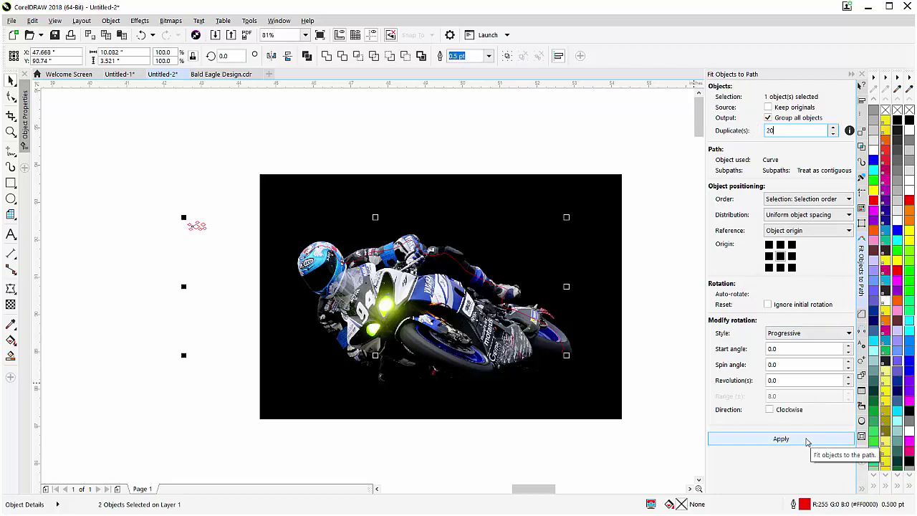
click(807, 440)
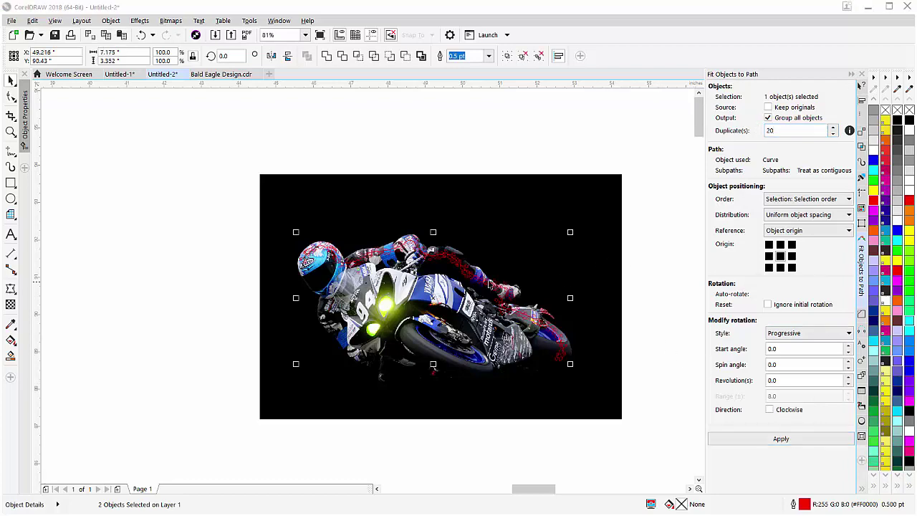
scroll(488, 282, up, 2)
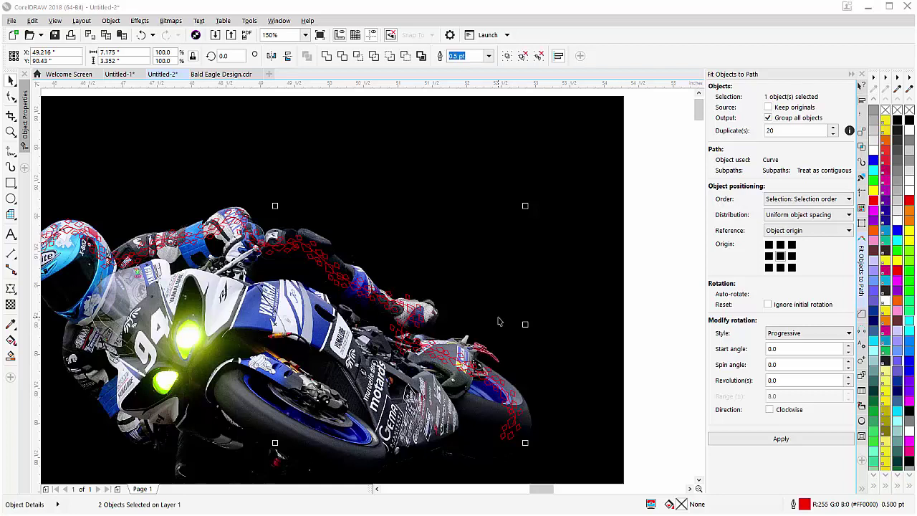
Step: Ungroup the fitted group of 21 diamond copies into separate objects
click(336, 184)
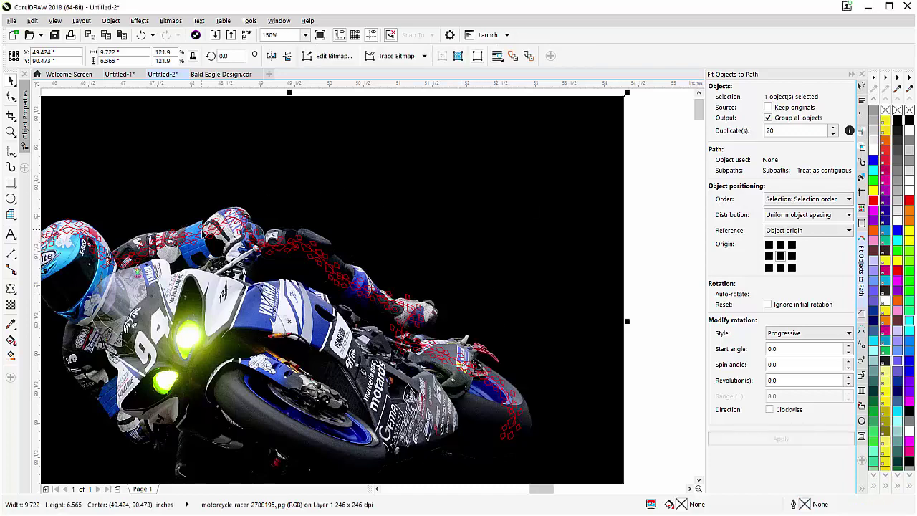
scroll(215, 233, up, 2)
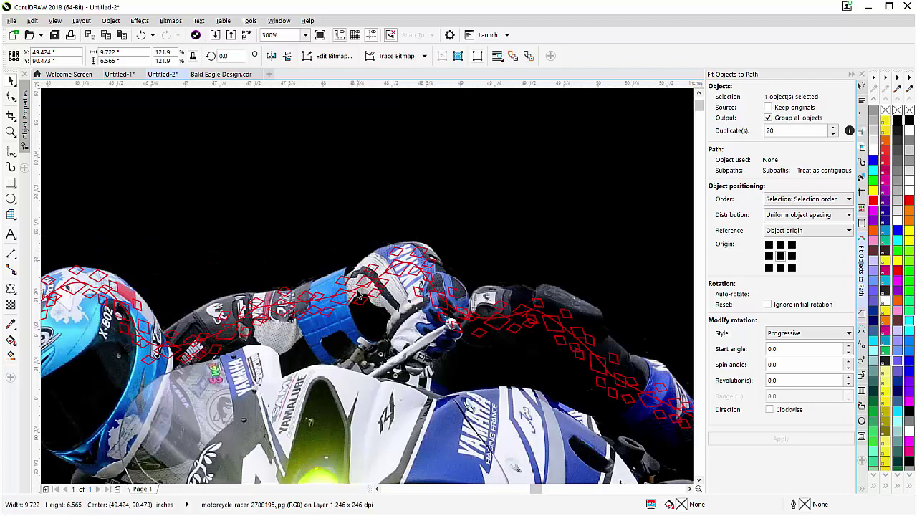
click(330, 301)
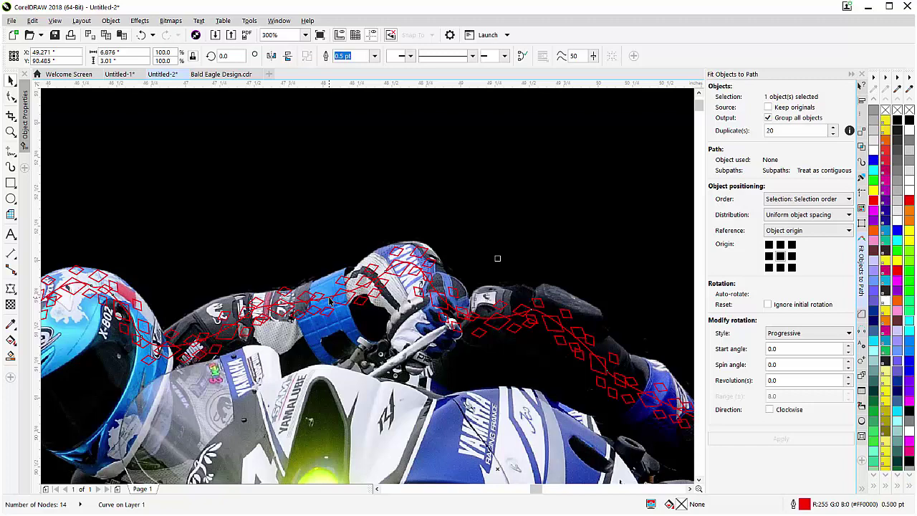
key(Escape)
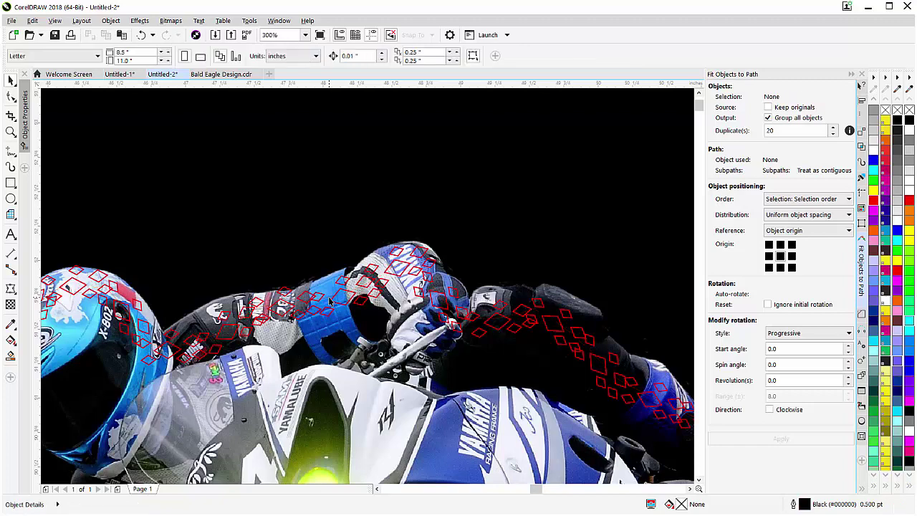
scroll(337, 297, down, 2)
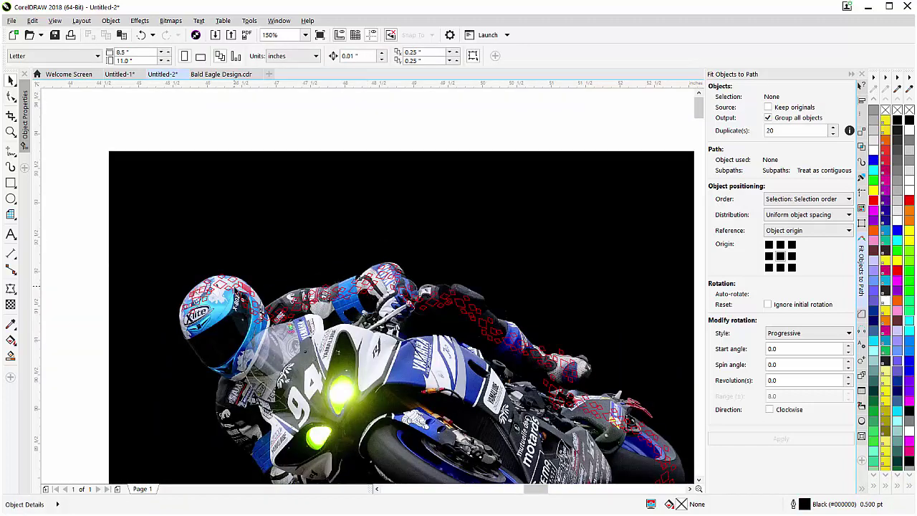
scroll(237, 291, up, 2)
click(341, 285)
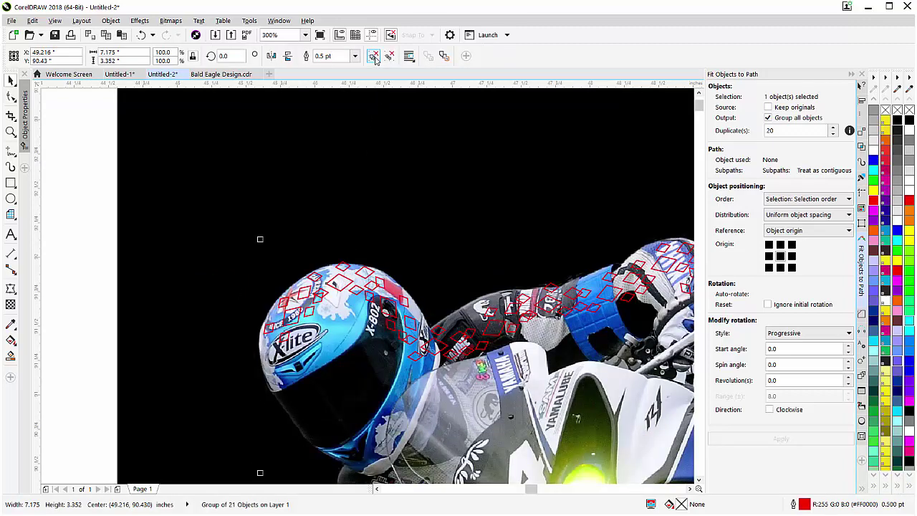
key(ctrl+u)
Step: Move one diamond cluster on the helmet and bring up its rotation handles
click(377, 155)
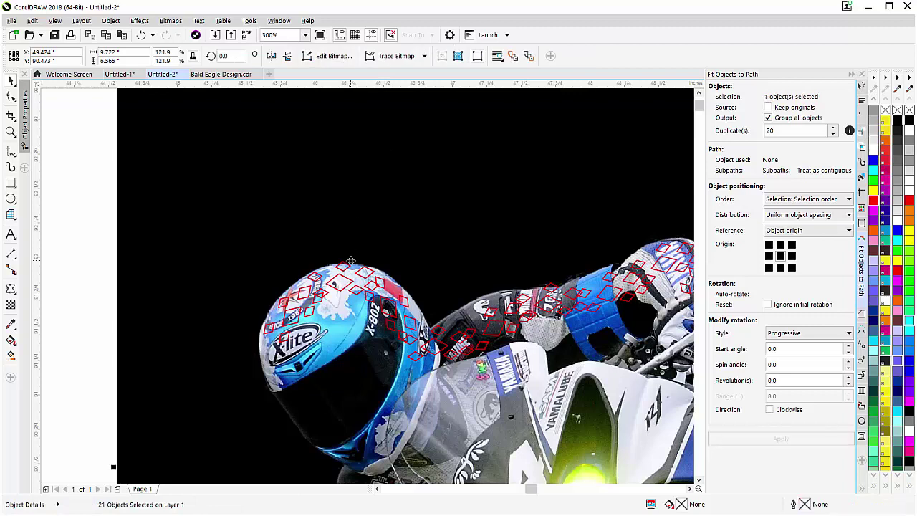
click(339, 283)
drag(340, 282, 505, 315)
click(485, 331)
Step: Rotate the diamonds near the glove to about 345°, then select all diamonds around the rider
scroll(573, 286, down, 2)
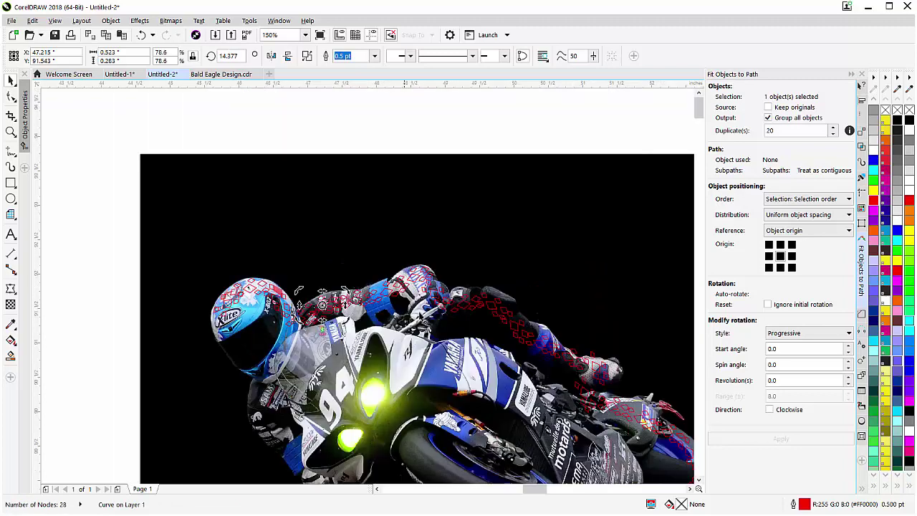
scroll(466, 310, up, 2)
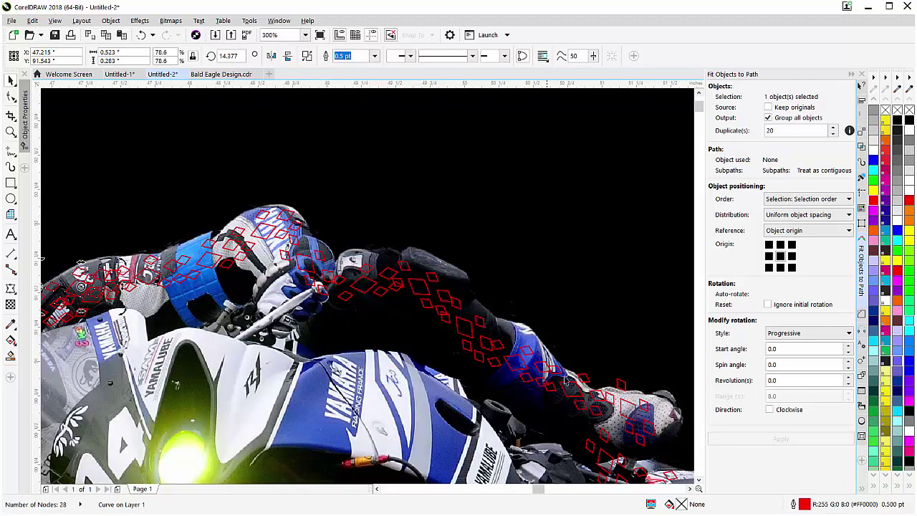
click(622, 387)
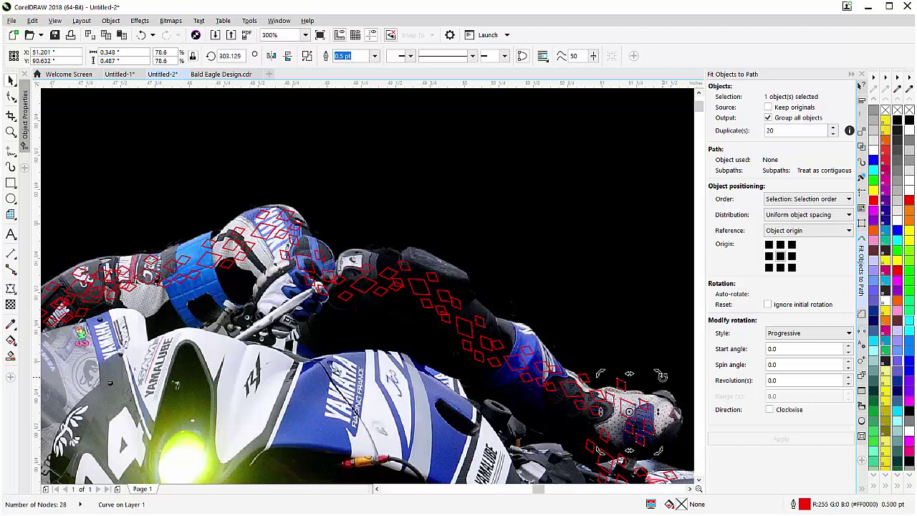
mouse_move(622, 387)
mouse_down()
mouse_move(653, 374)
mouse_move(605, 411)
mouse_up()
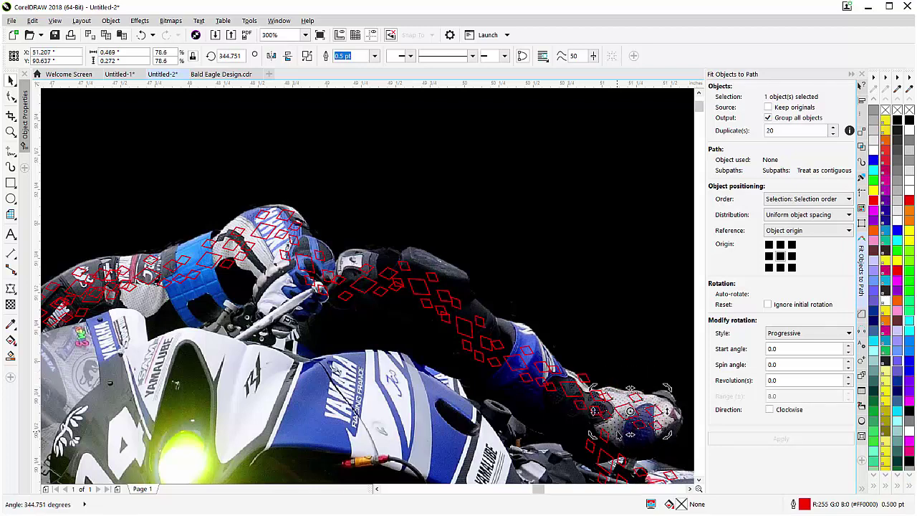
key(F3)
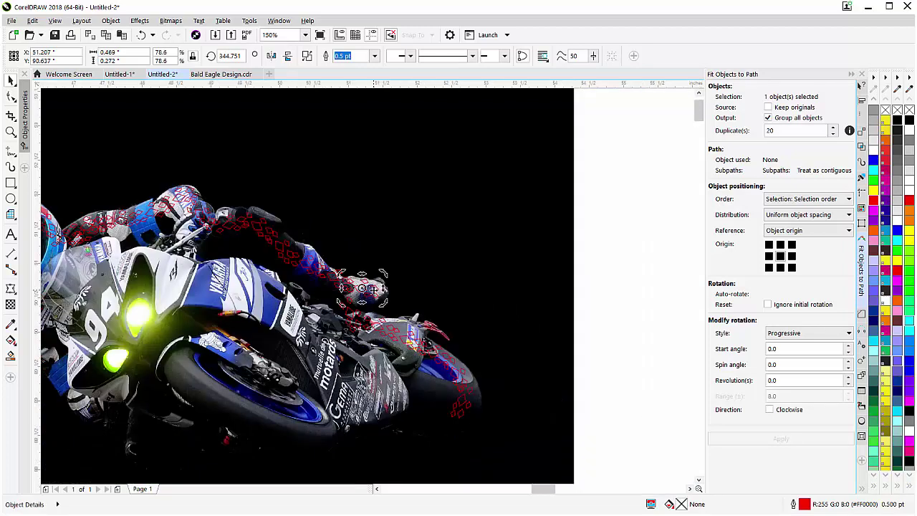
scroll(374, 292, up, 1)
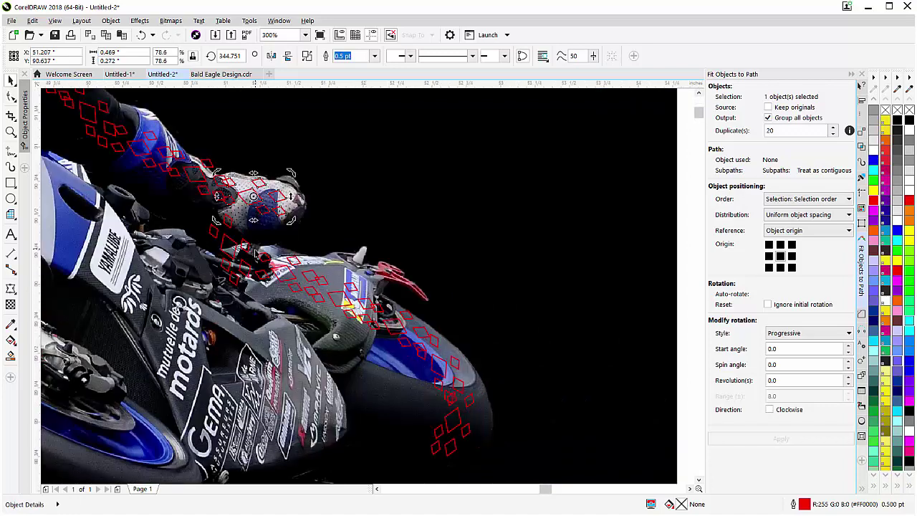
scroll(340, 313, down, 1)
scroll(332, 280, down, 1)
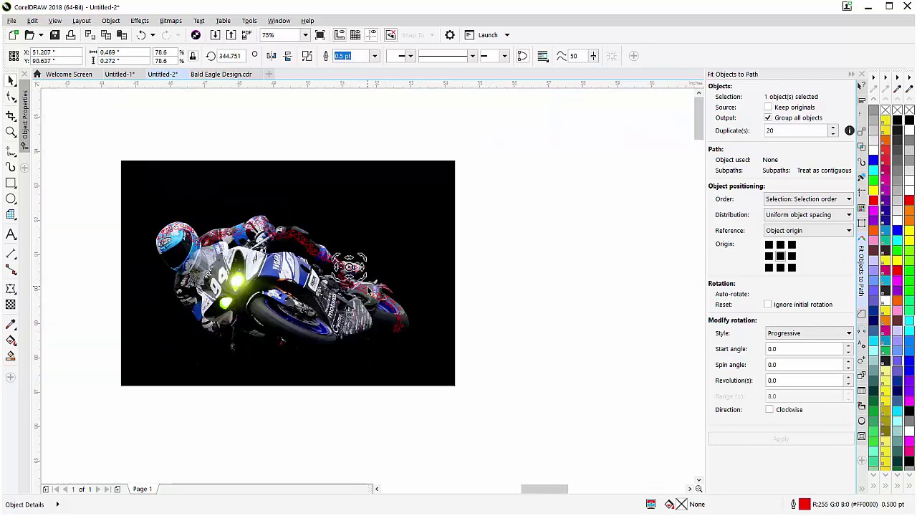
drag(109, 129, 428, 351)
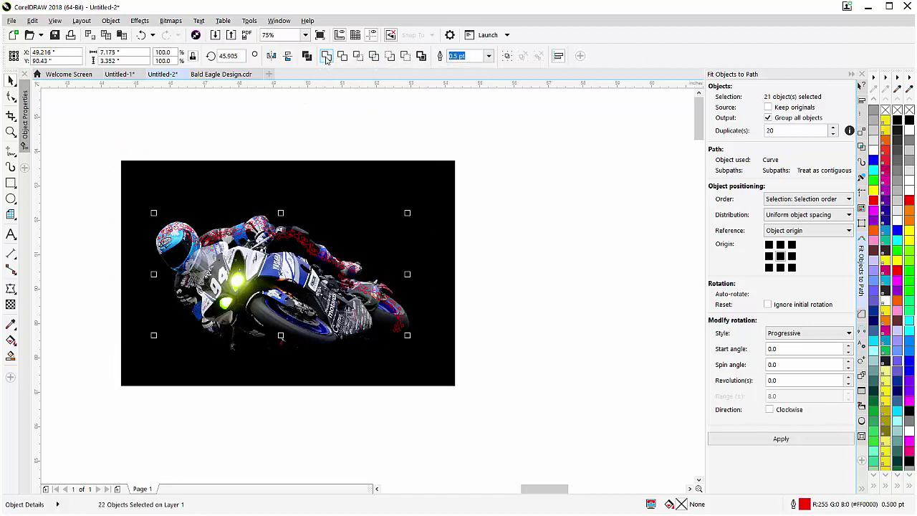
Step: Weld the diamonds into one curve and intersect it with the racer photo to cut matching fragments
click(326, 57)
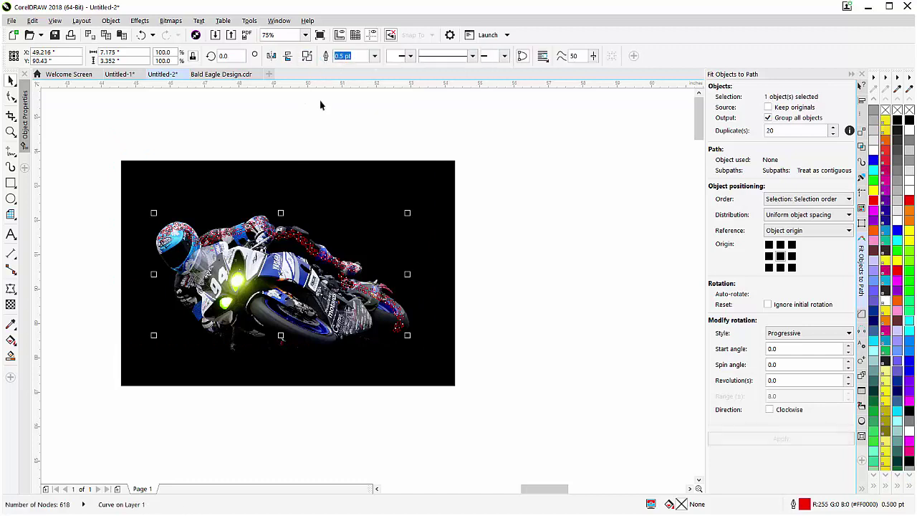
shift+click(332, 188)
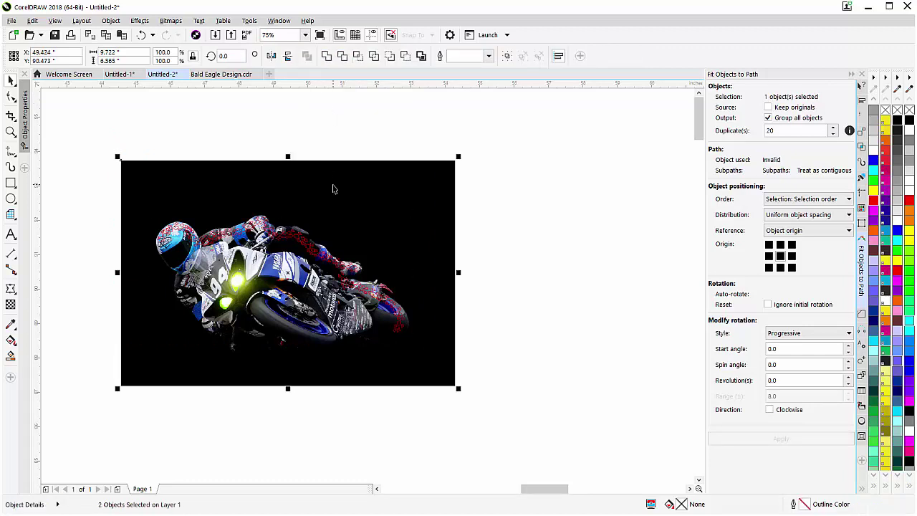
click(357, 56)
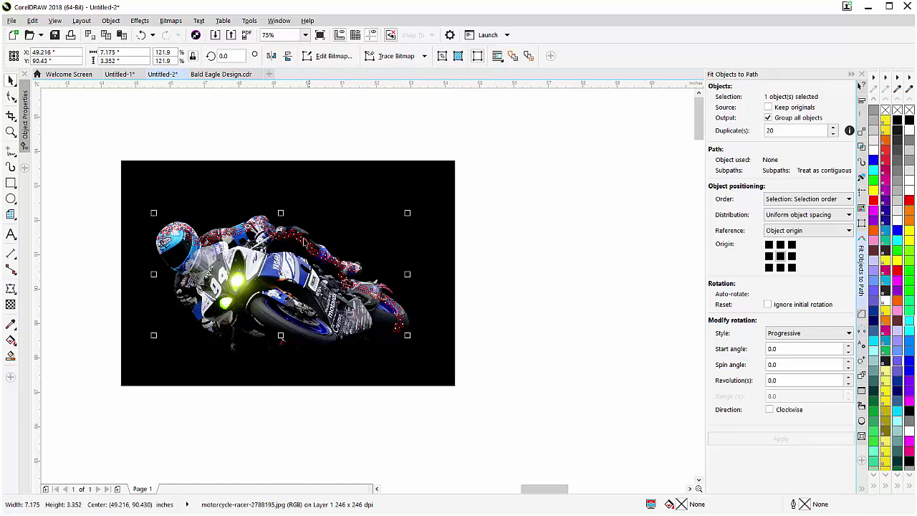
Step: Move the red diamond curve up above the bike and nudge the cut photo fragments
click(299, 244)
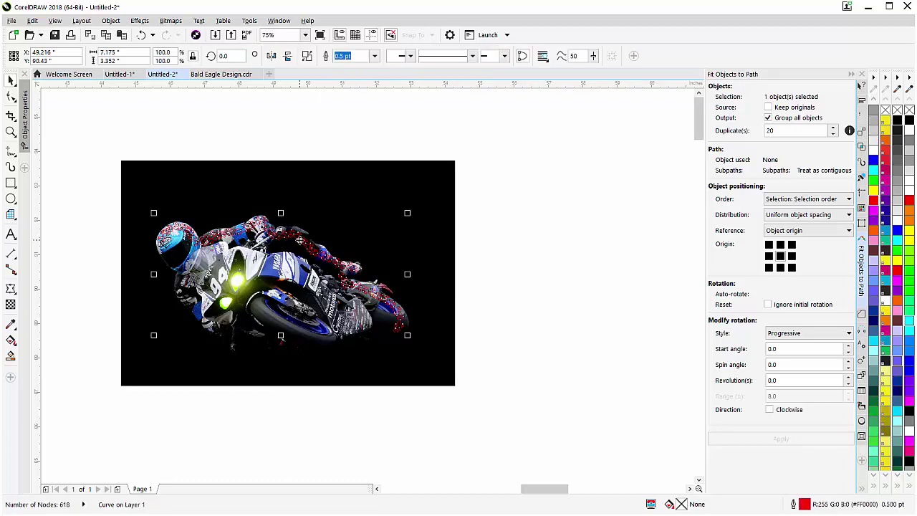
drag(299, 240, 322, 192)
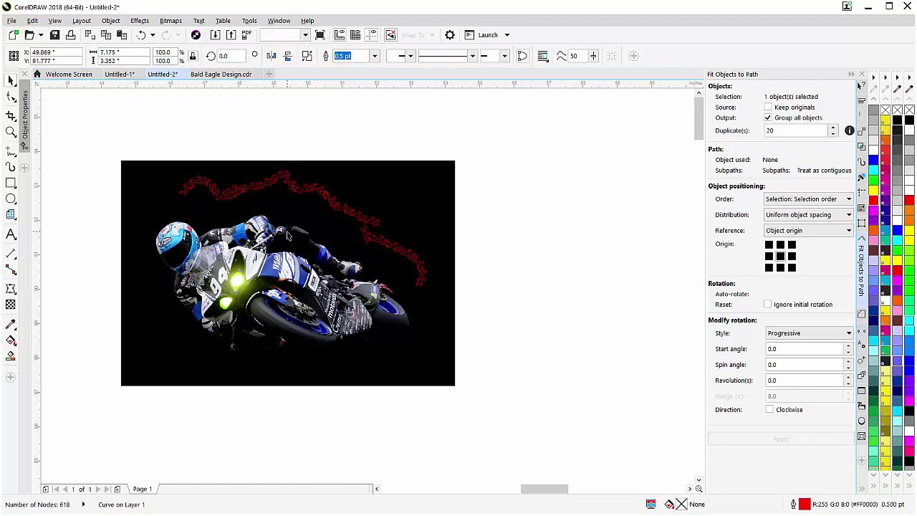
click(287, 235)
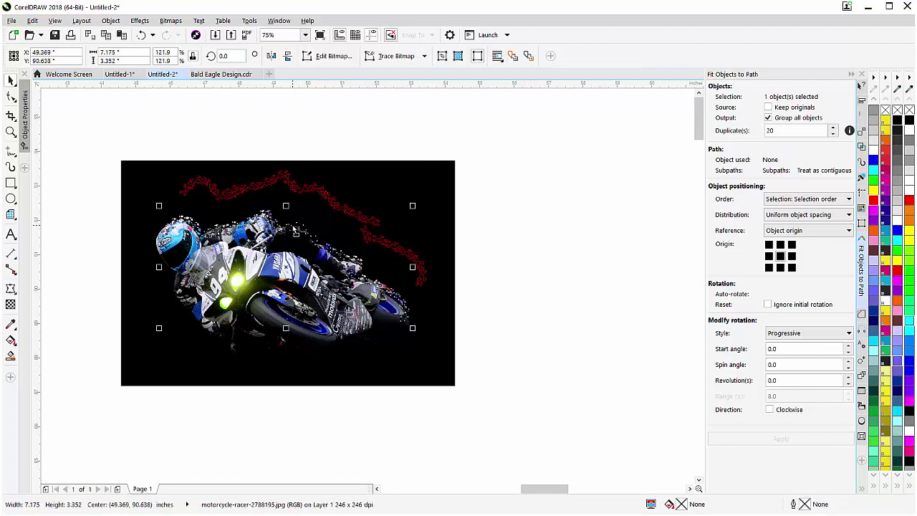
drag(294, 228, 295, 229)
scroll(295, 229, up, 2)
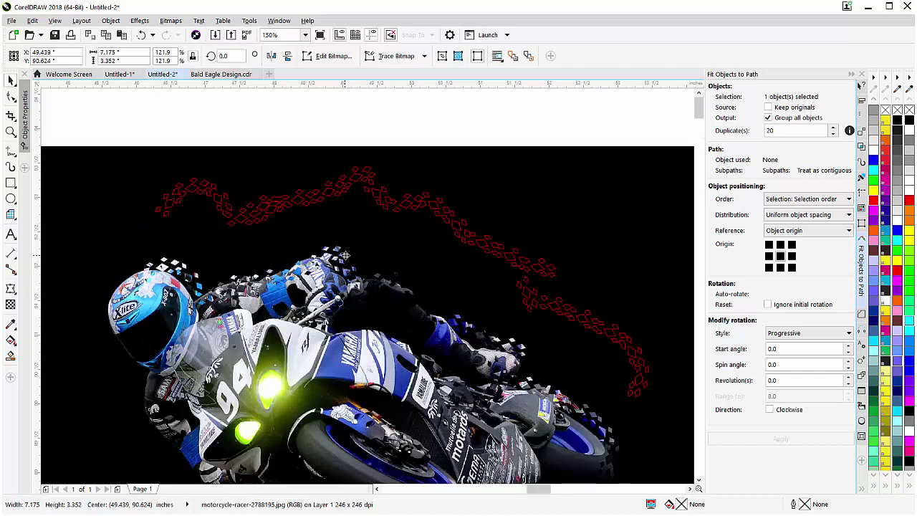
drag(343, 261, 359, 249)
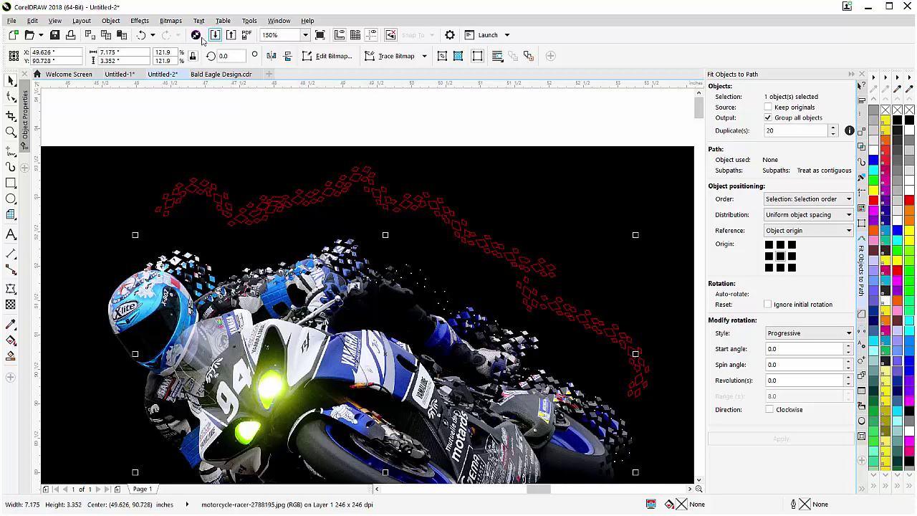
Step: Convert the diamond photo fragments to a 300 dpi bitmap
click(170, 20)
click(177, 34)
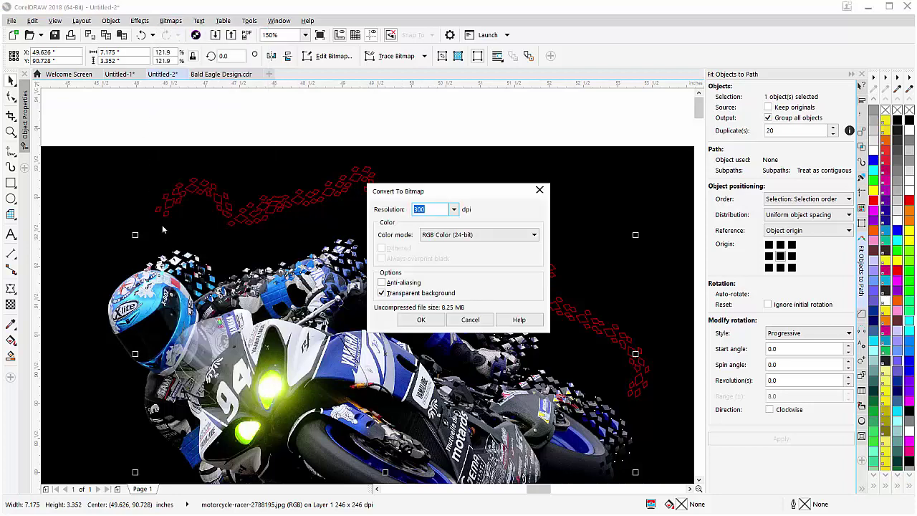
click(433, 319)
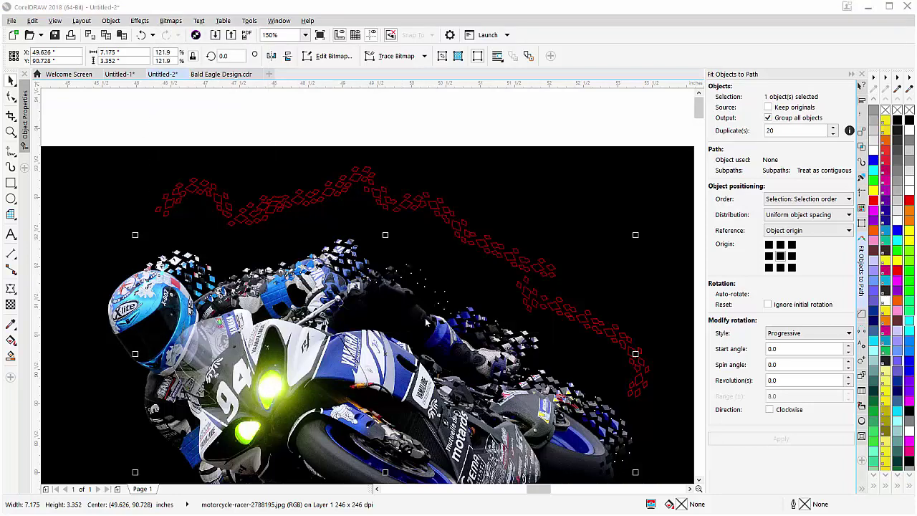
Step: Apply a Motion Blur with a distance of 350 pixels to the fragment bitmap
click(171, 21)
mouse_move(209, 262)
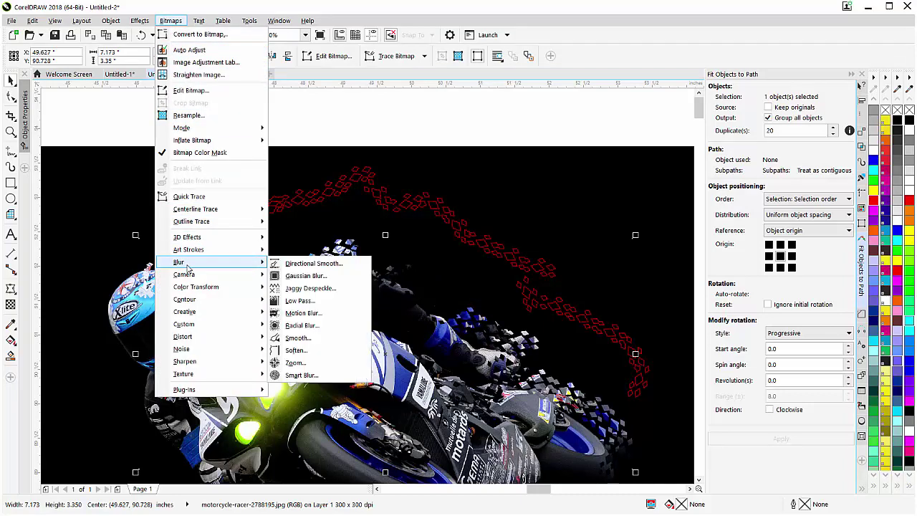
click(318, 314)
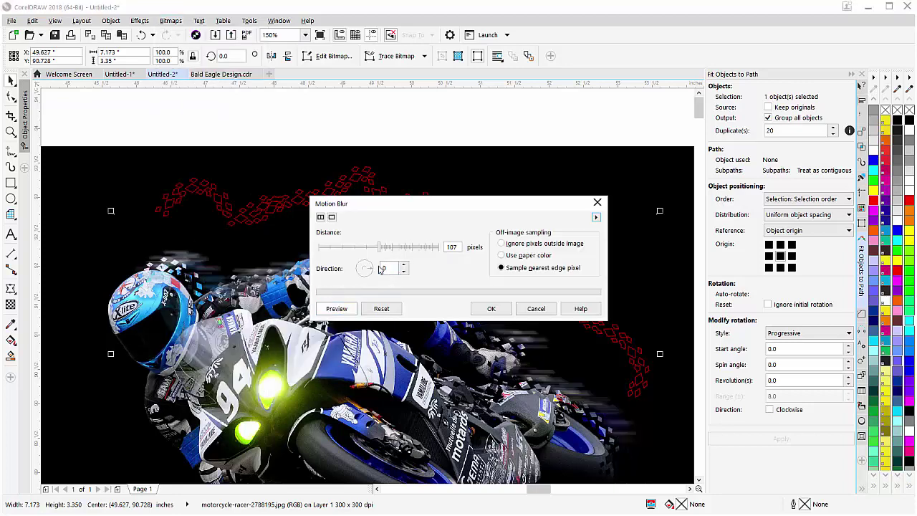
drag(424, 203, 618, 179)
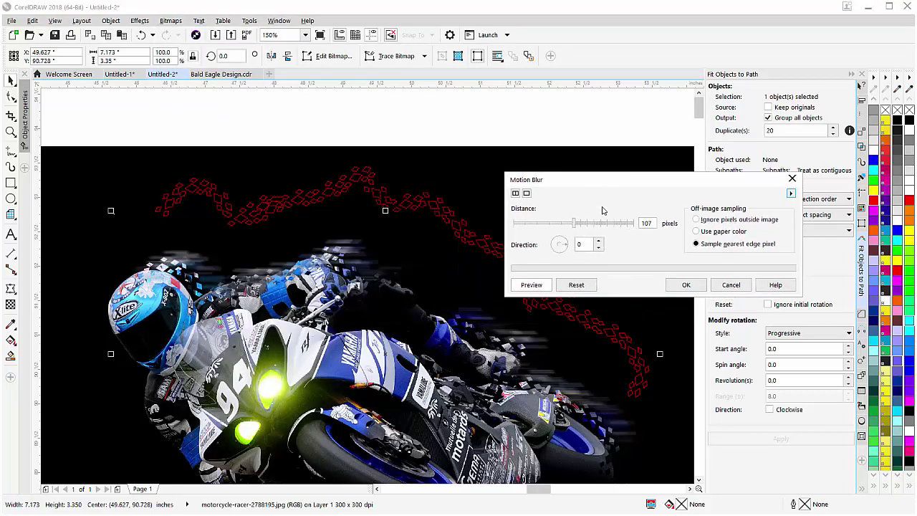
drag(576, 227, 592, 227)
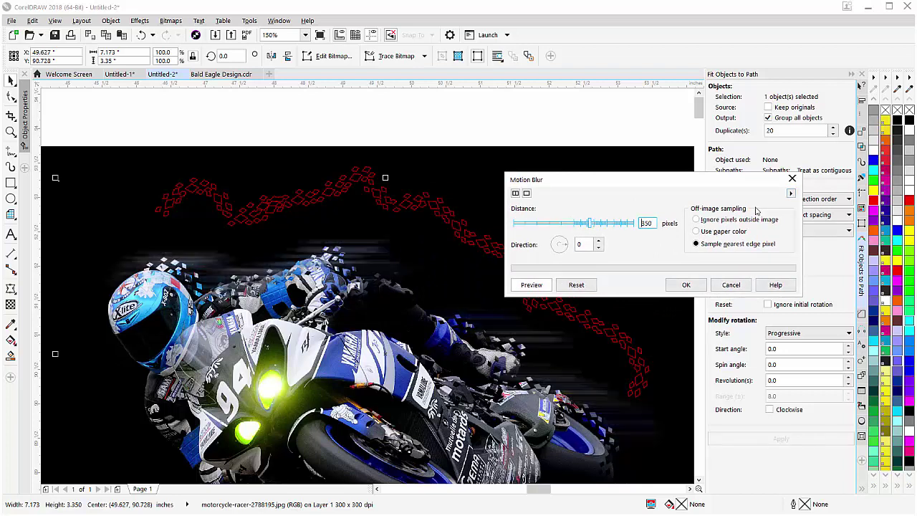
click(686, 284)
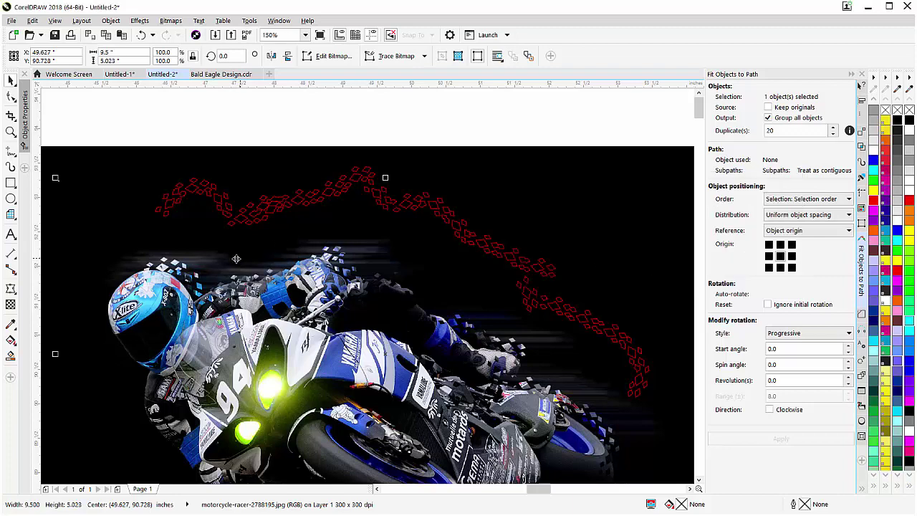
Step: Nudge the blurred fragments right and up, then zoom out to the whole image
drag(208, 264, 224, 275)
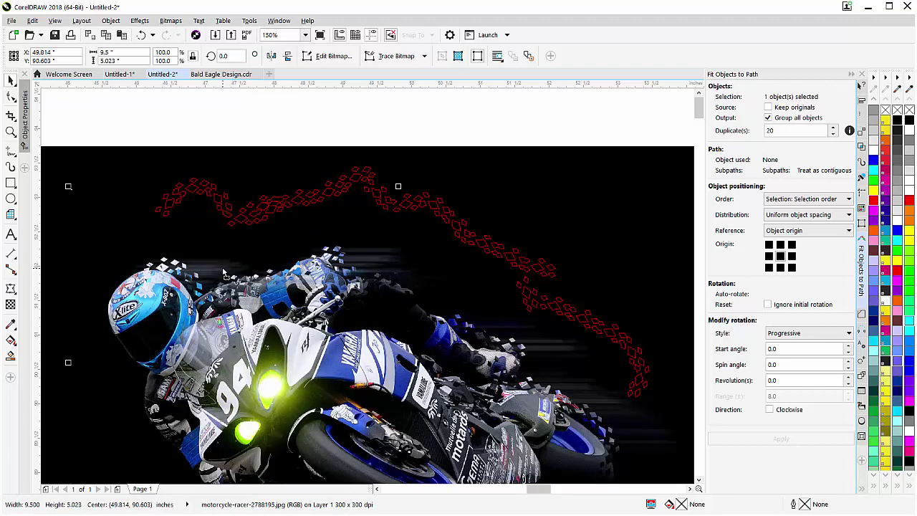
drag(223, 273, 271, 278)
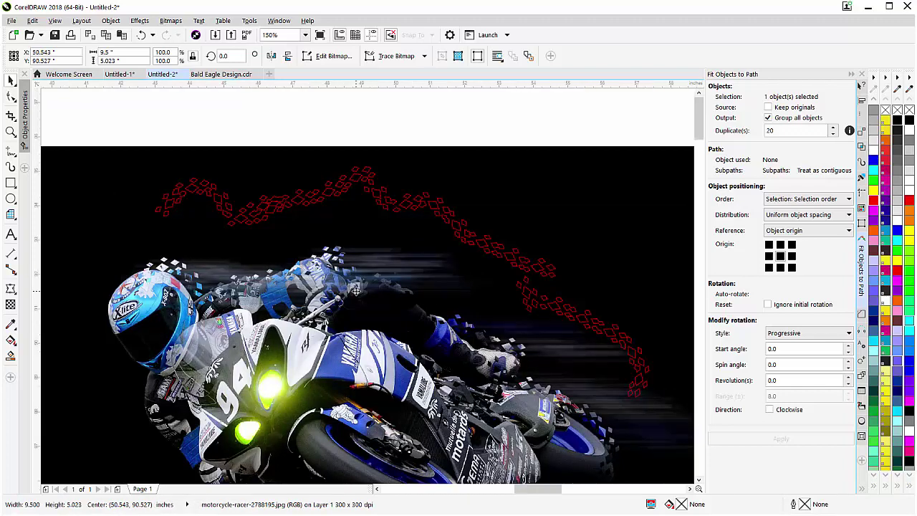
key(F3)
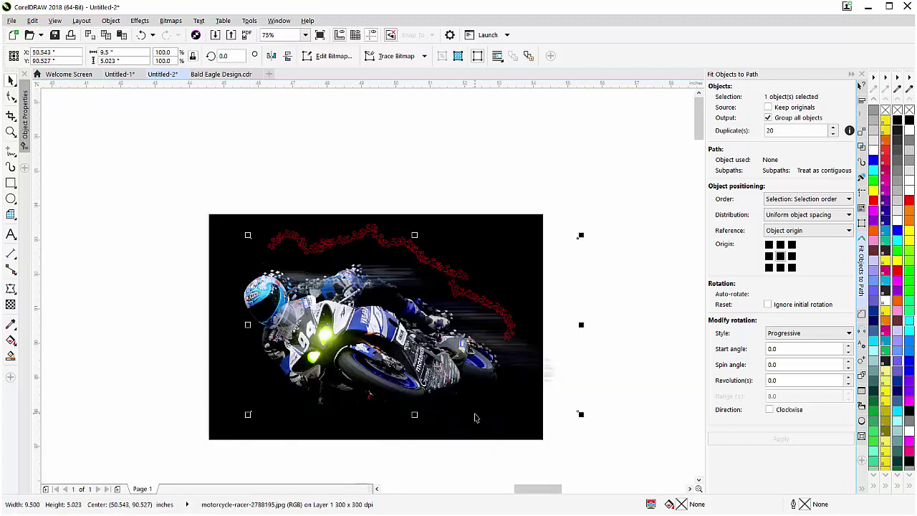
Step: Select the blurred fragment bitmap and move it left and down
click(619, 233)
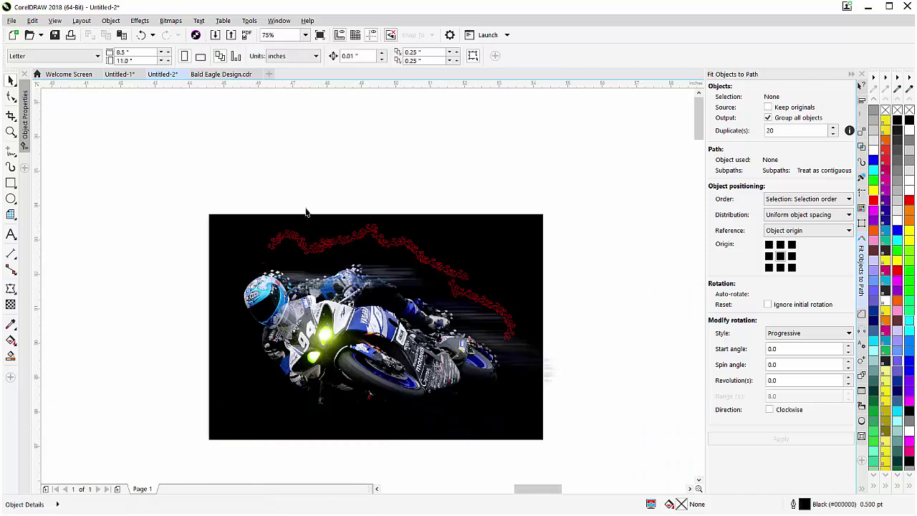
click(581, 231)
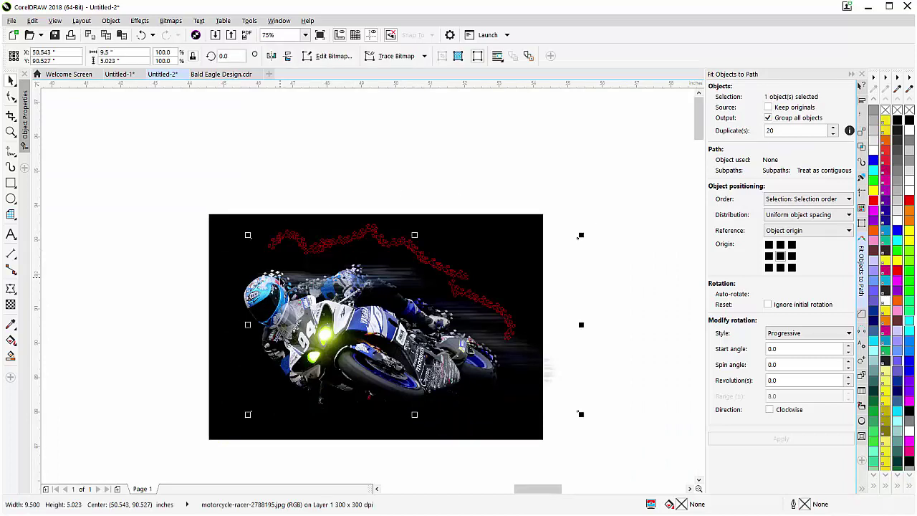
click(580, 230)
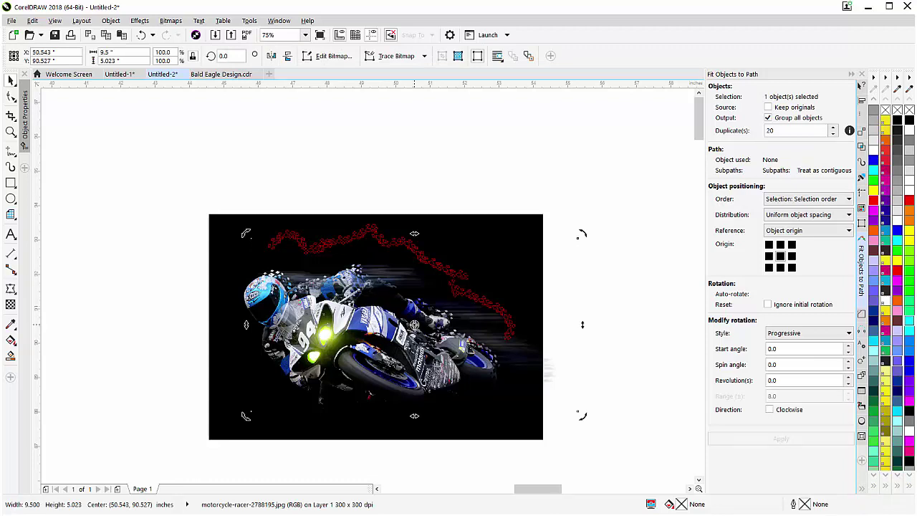
click(467, 329)
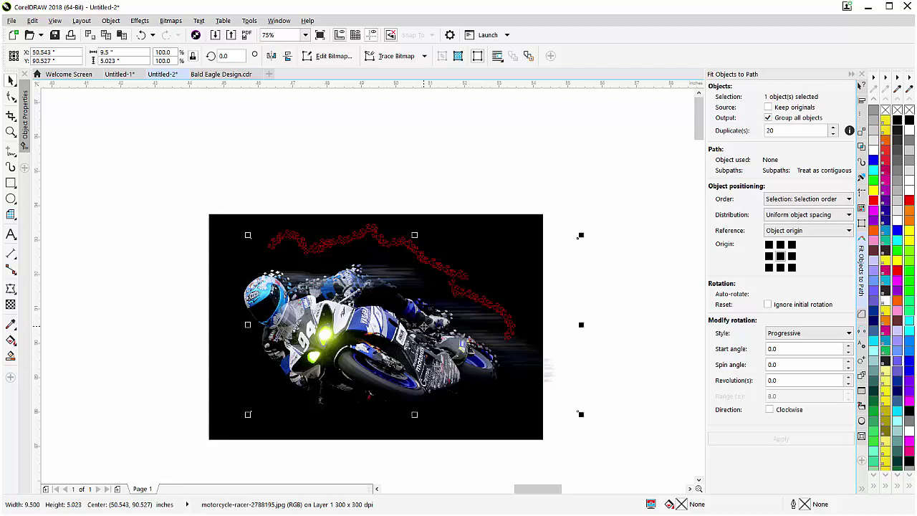
drag(415, 326, 351, 335)
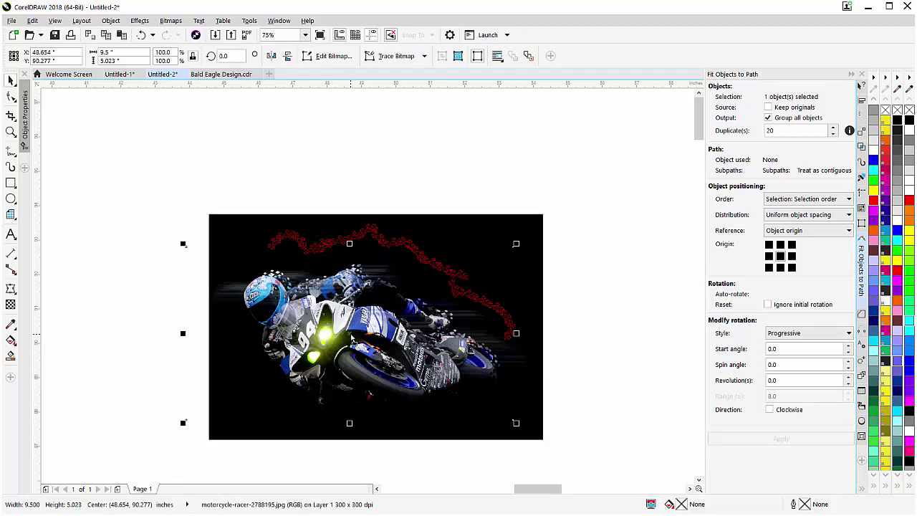
key(Escape)
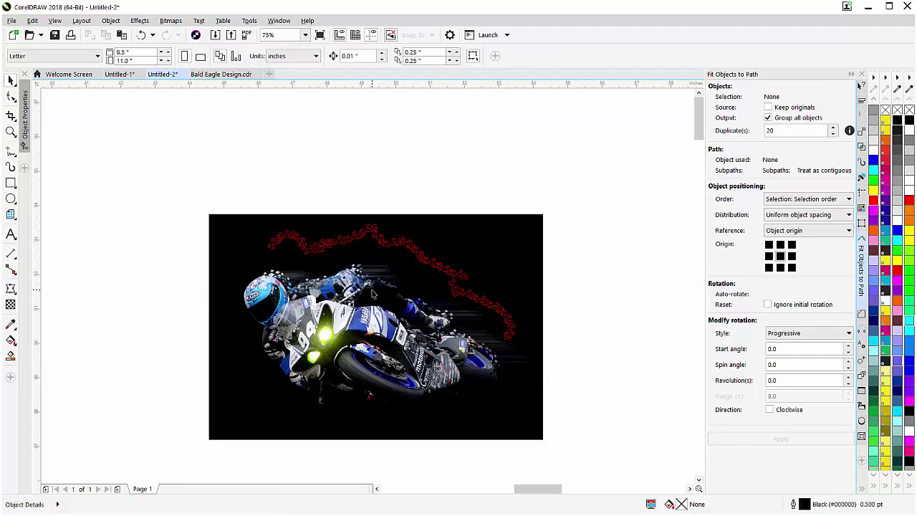
Step: Undo the racer photo's move and scaling, restoring it to 100% at 300 dpi
click(372, 293)
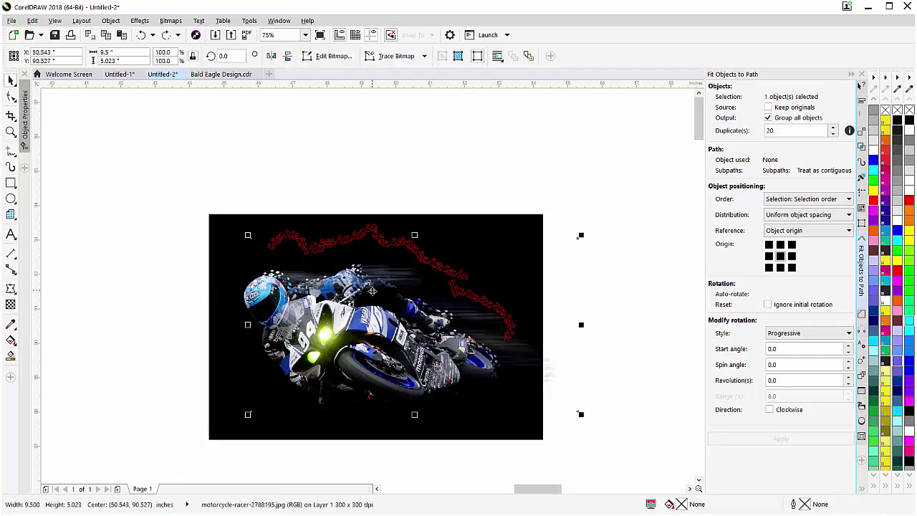
drag(373, 320, 356, 285)
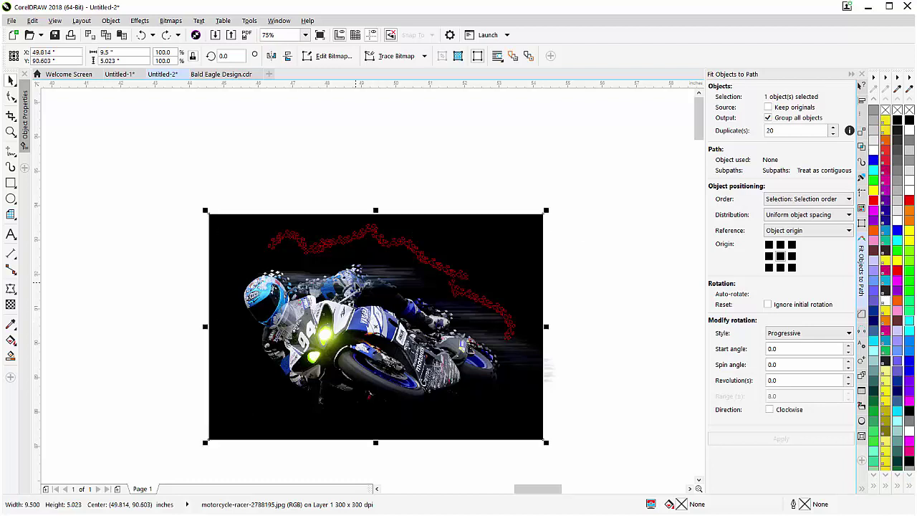
key(ctrl+z)
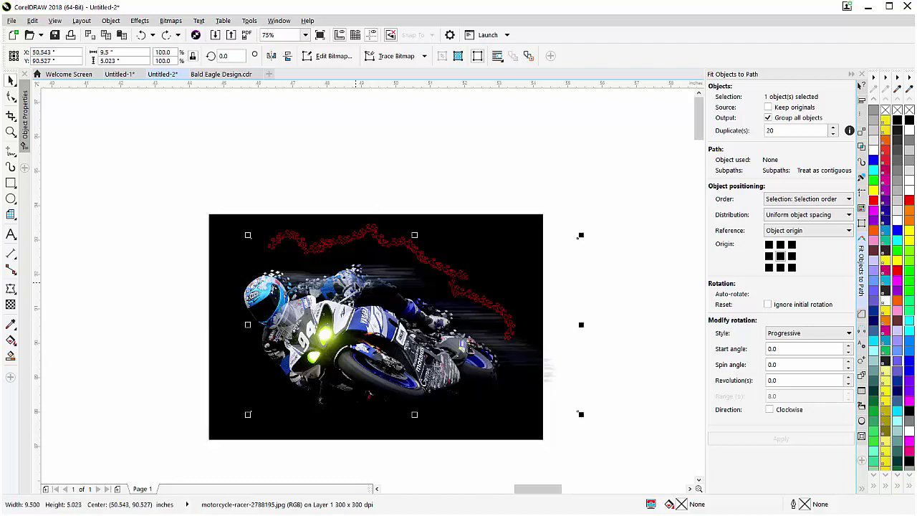
key(ctrl+z)
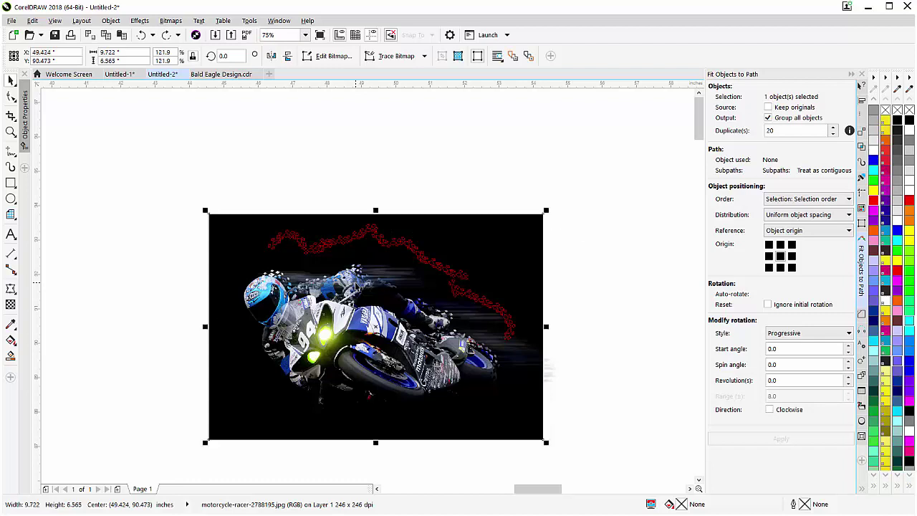
key(ctrl+z)
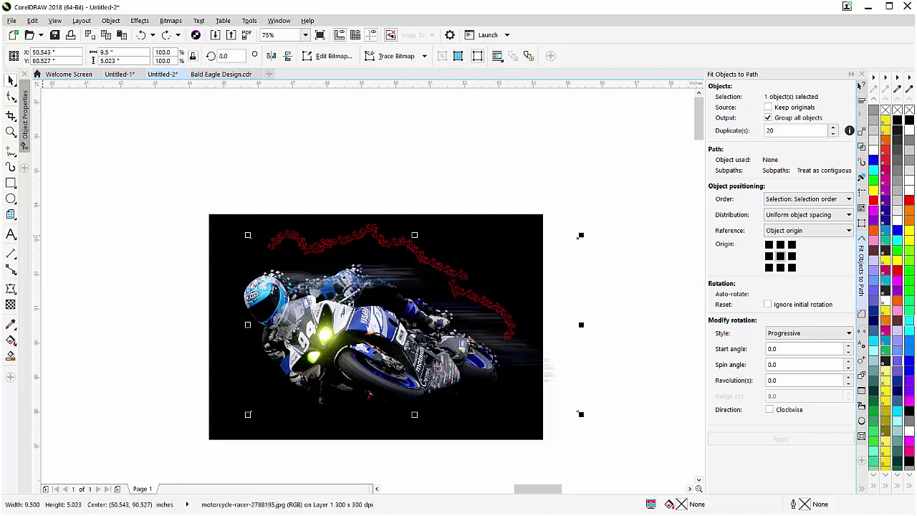
click(54, 20)
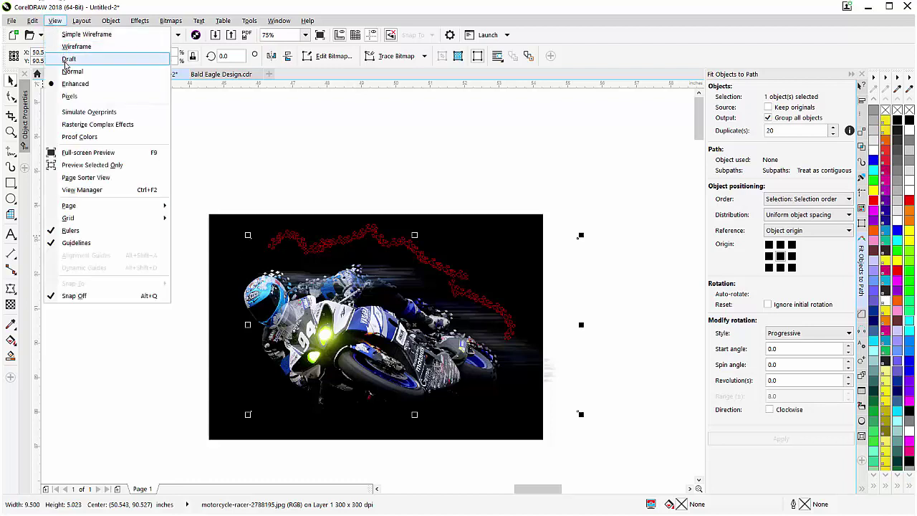
Step: In Wireframe view, marquee-select the smaller racer cutout, then return to Enhanced display
click(75, 46)
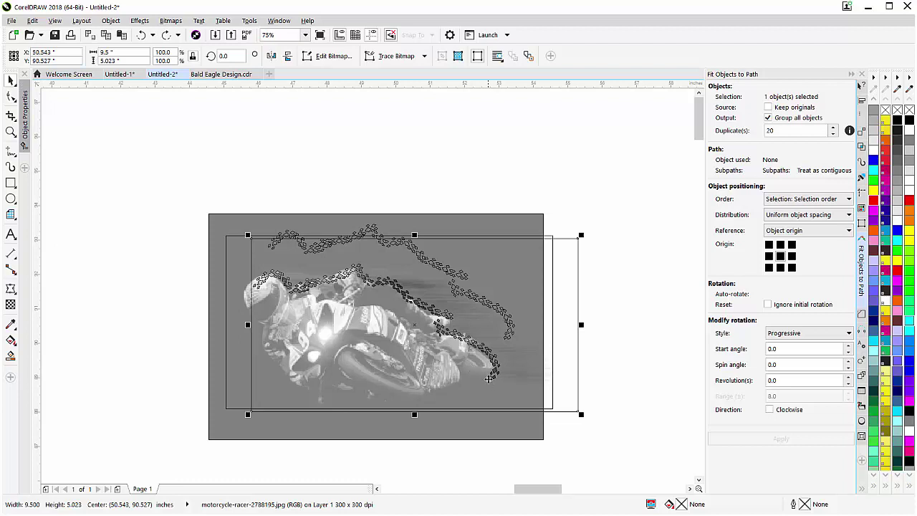
click(606, 358)
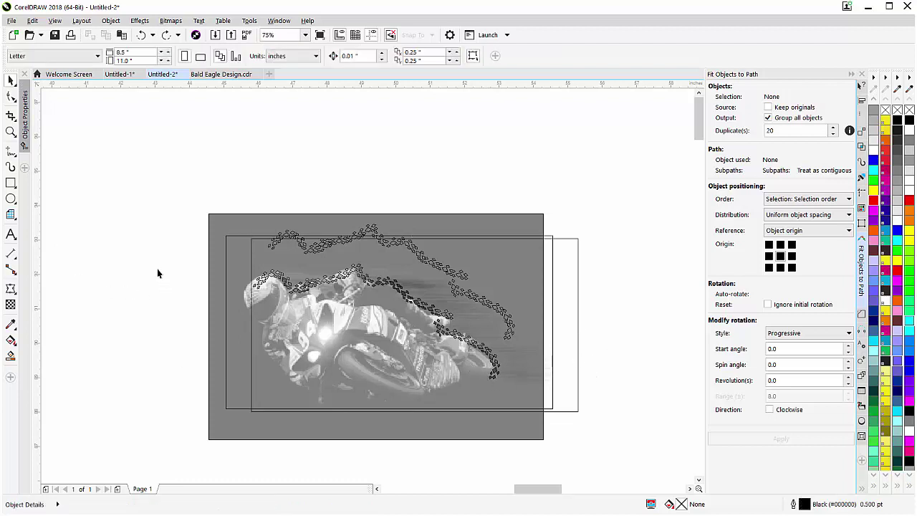
drag(158, 261, 519, 395)
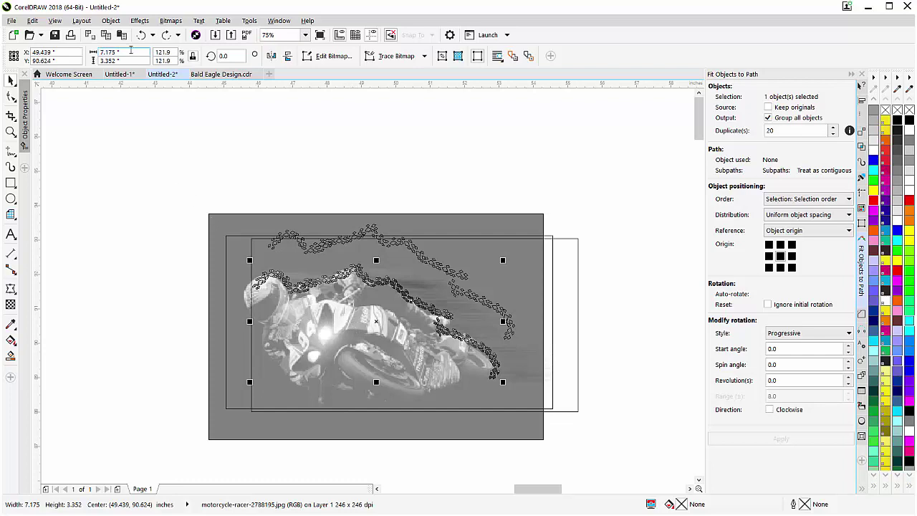
click(54, 21)
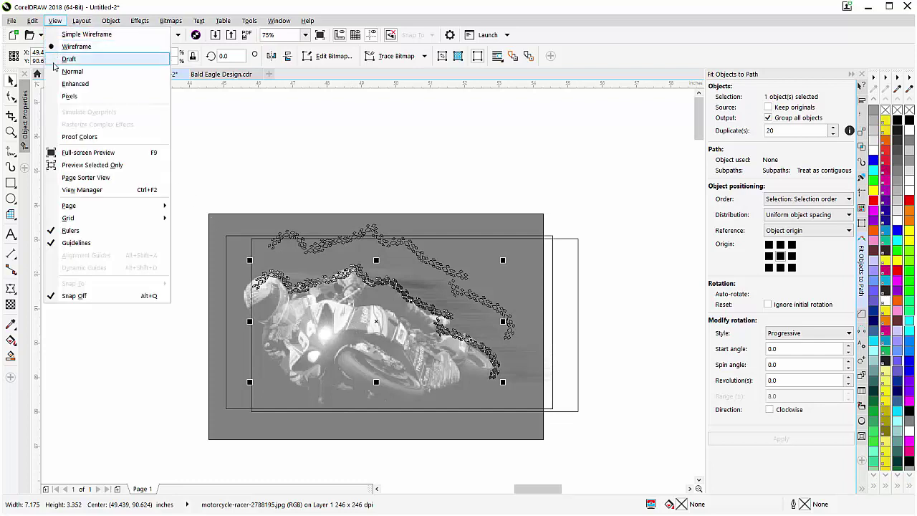
click(72, 83)
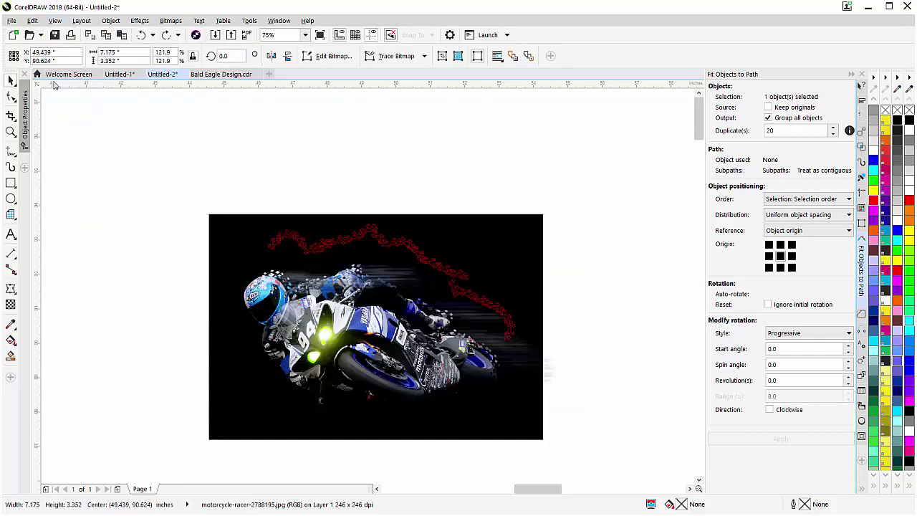
Step: Convert the racer cutout to a bitmap at 25 dpi resolution
click(171, 21)
click(173, 34)
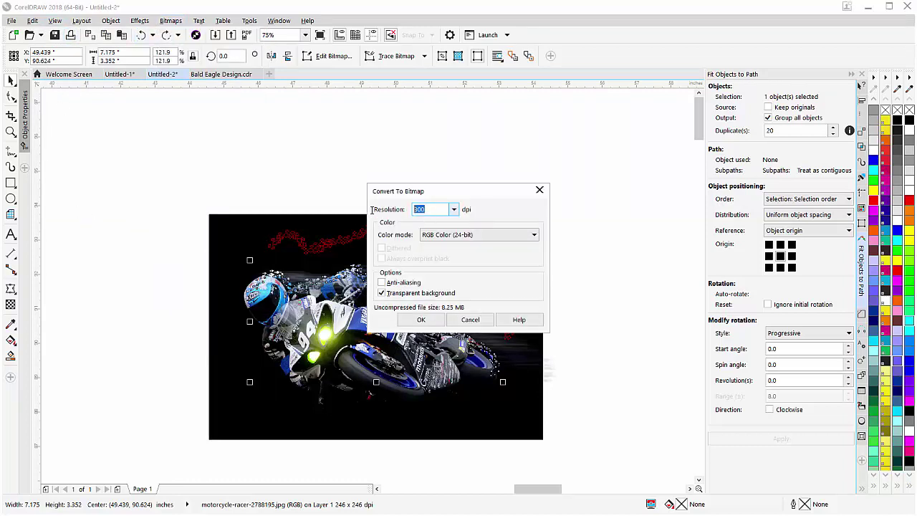
text(25)
click(422, 320)
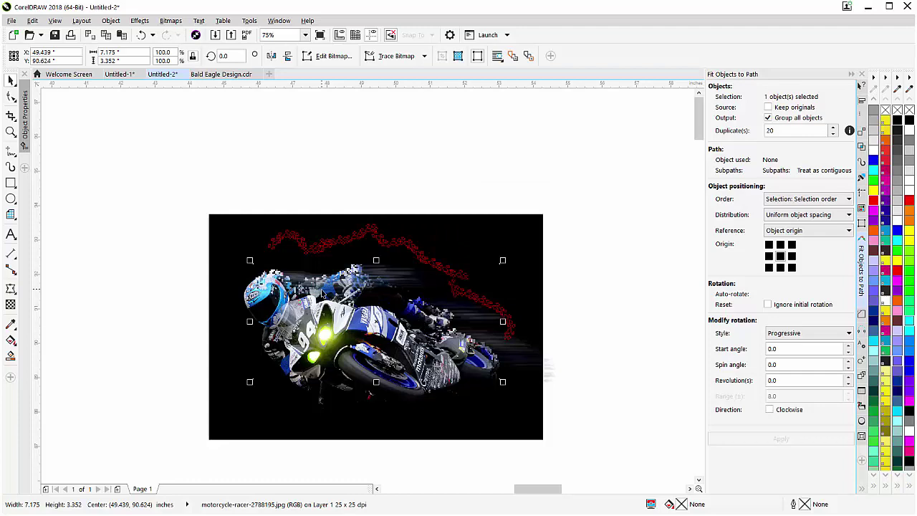
scroll(324, 293, up, 1)
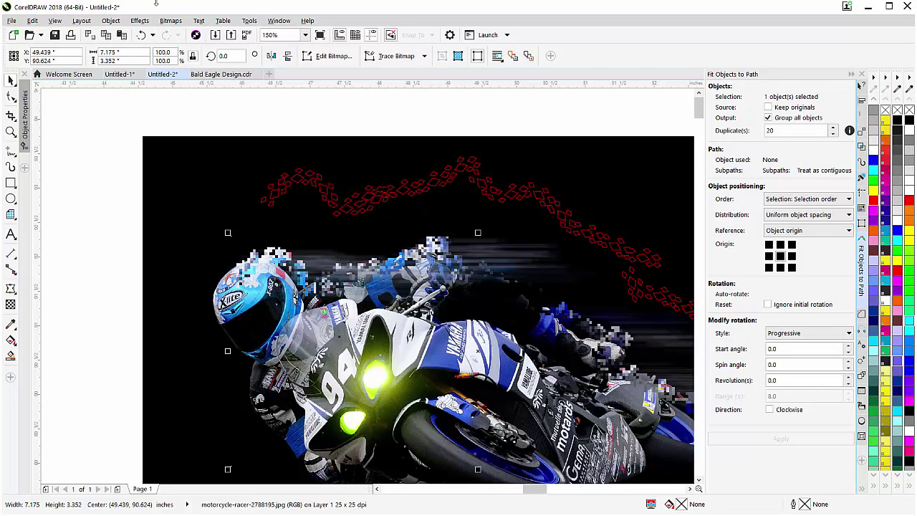
Step: Apply a Creative Scatter effect with Horizontal 19 and Vertical 6 to the 25 dpi racer
click(170, 20)
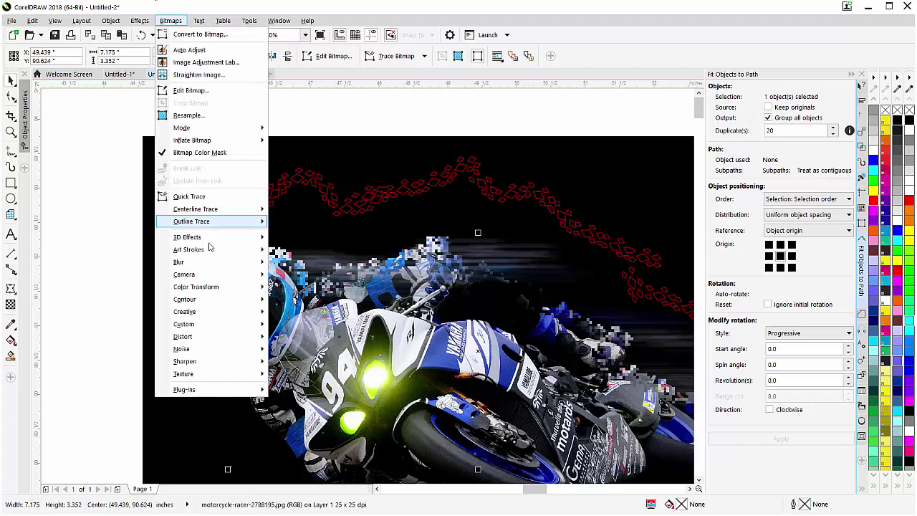
mouse_move(212, 311)
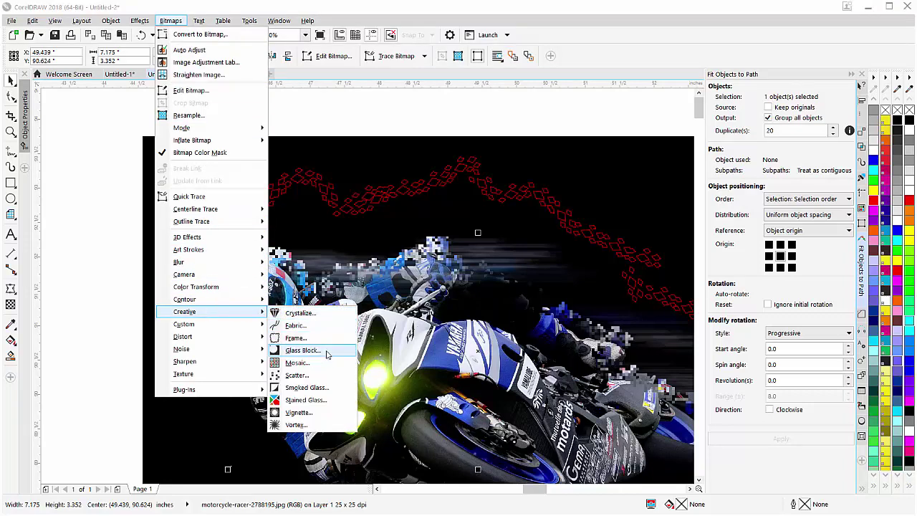
click(296, 374)
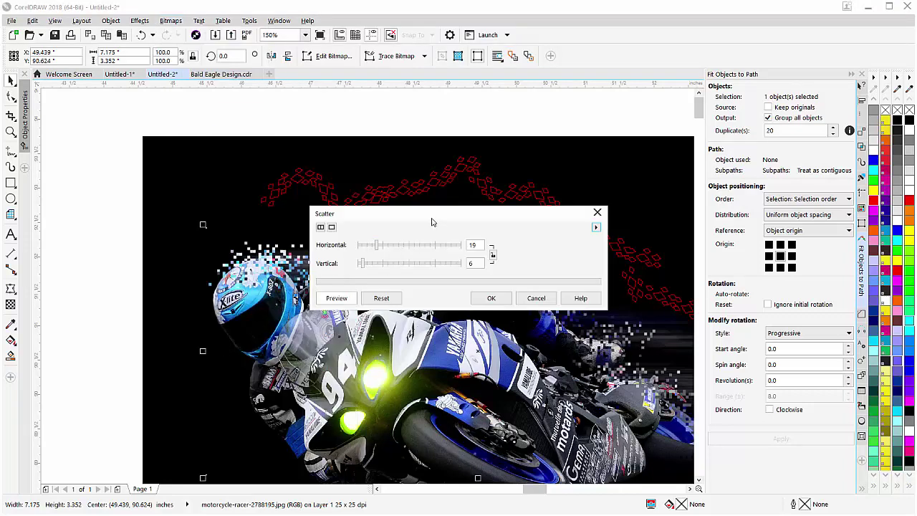
drag(431, 222, 665, 315)
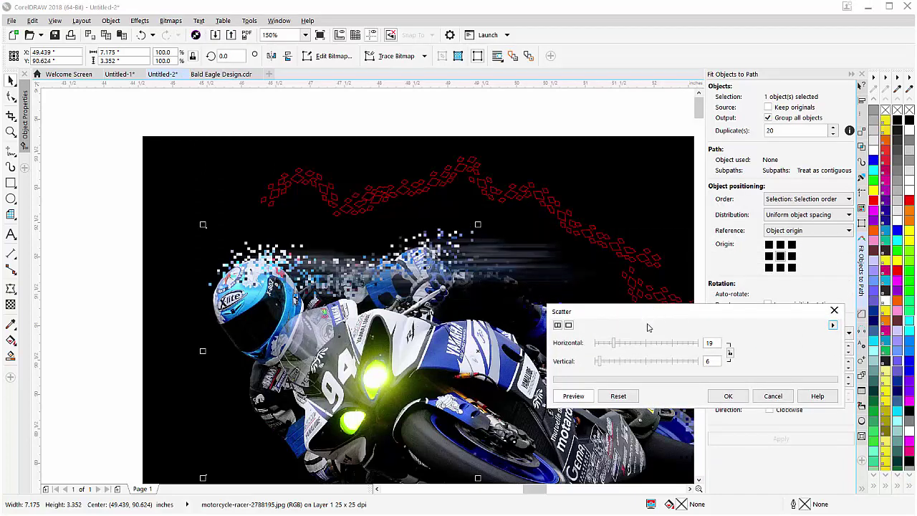
click(728, 396)
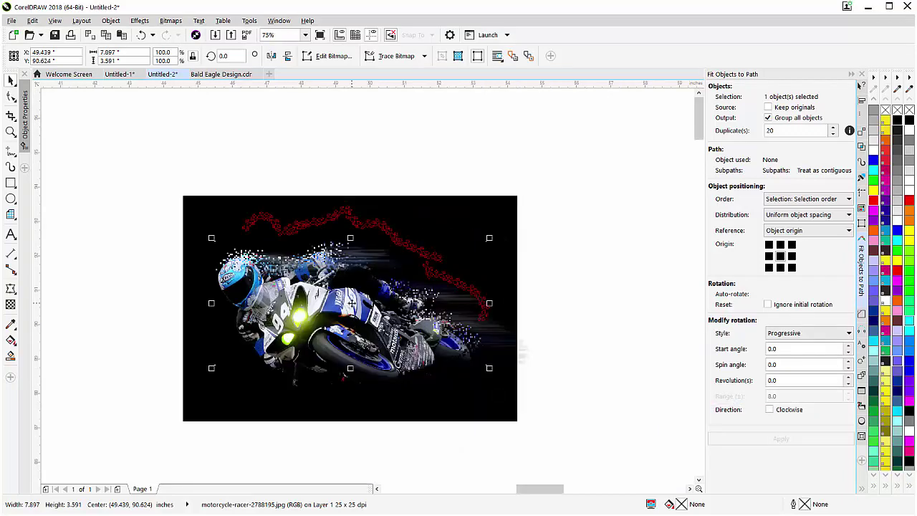
scroll(351, 303, up, 2)
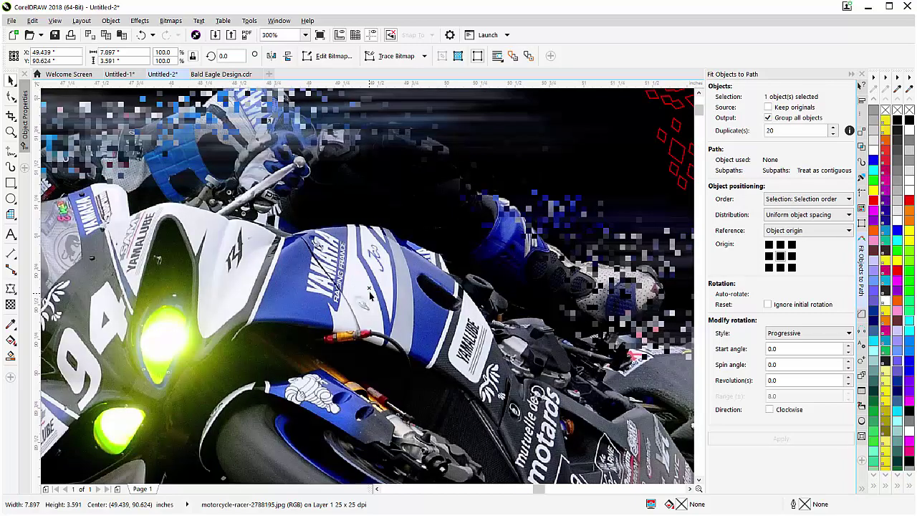
scroll(370, 288, down, 2)
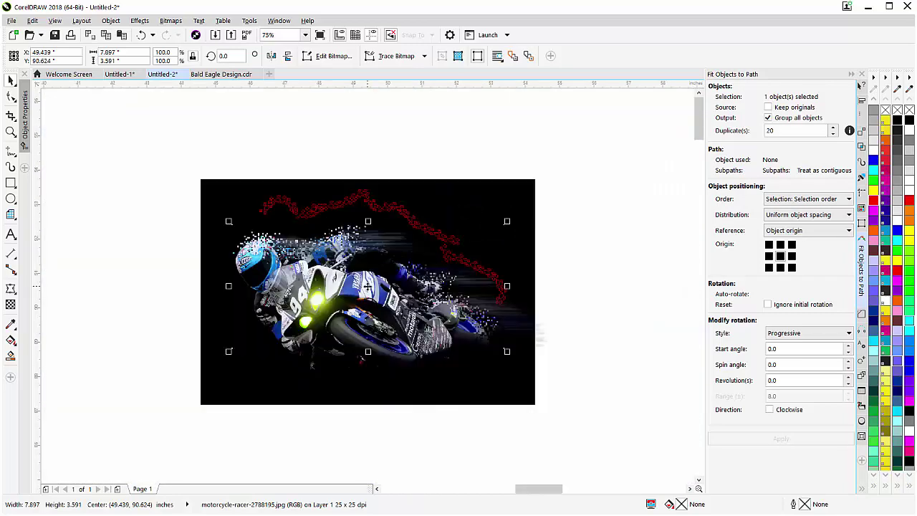
Step: Nudge the scattered racer slightly, then delete the red dotted curve
drag(367, 286, 374, 291)
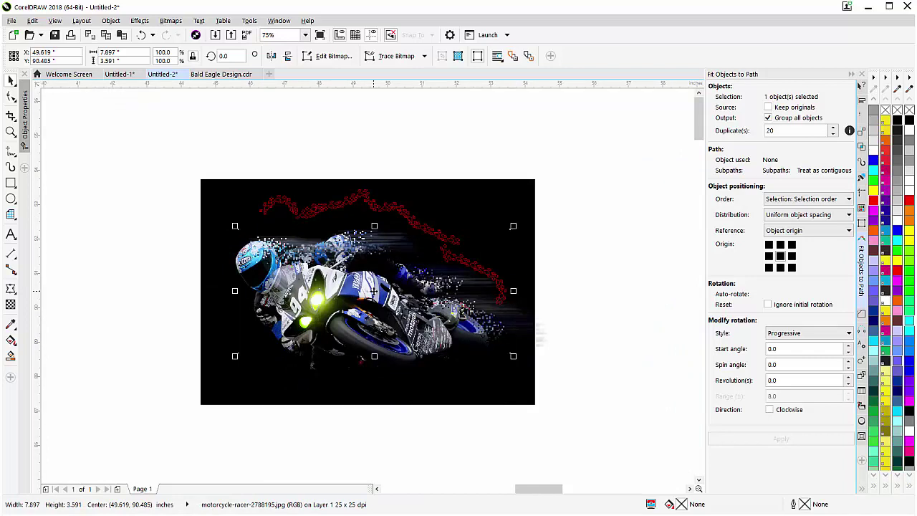
click(570, 239)
click(390, 210)
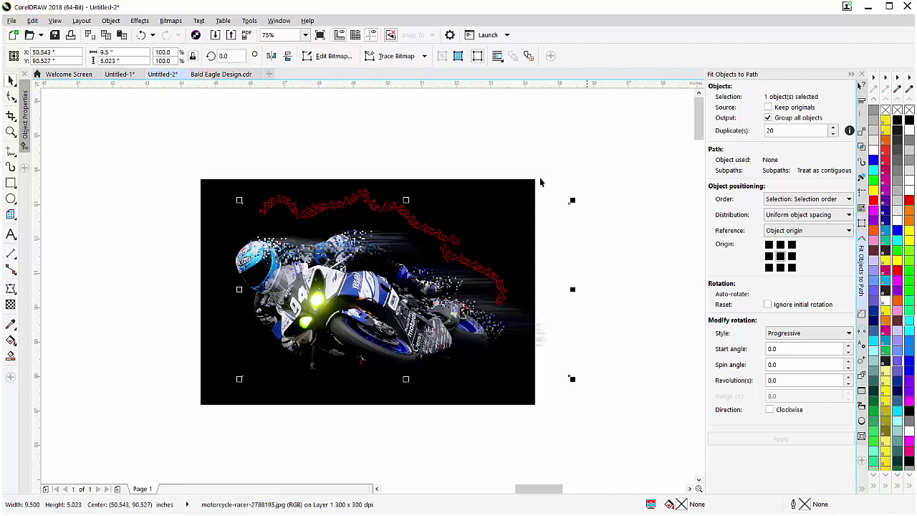
click(369, 192)
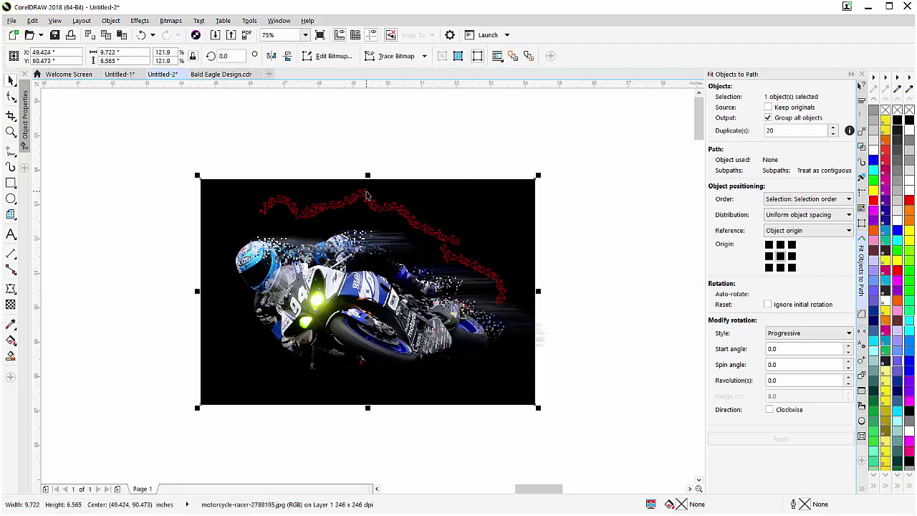
click(367, 194)
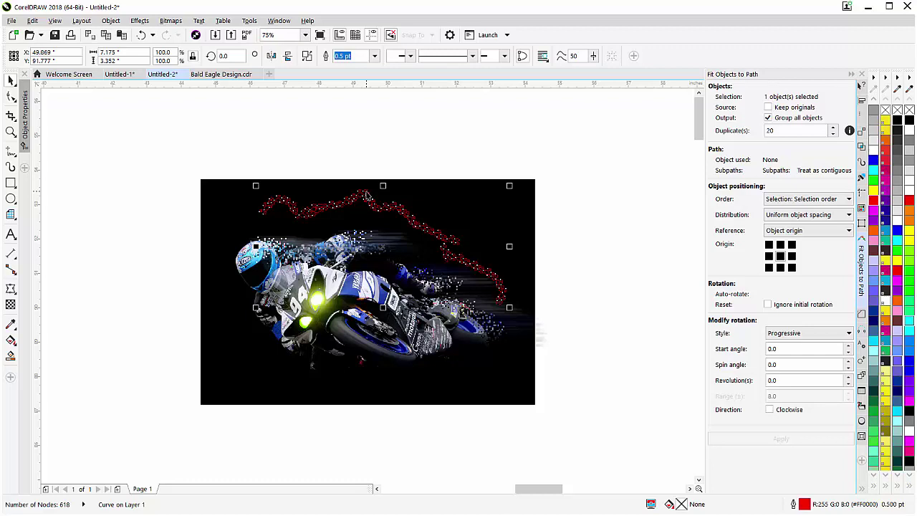
key(Delete)
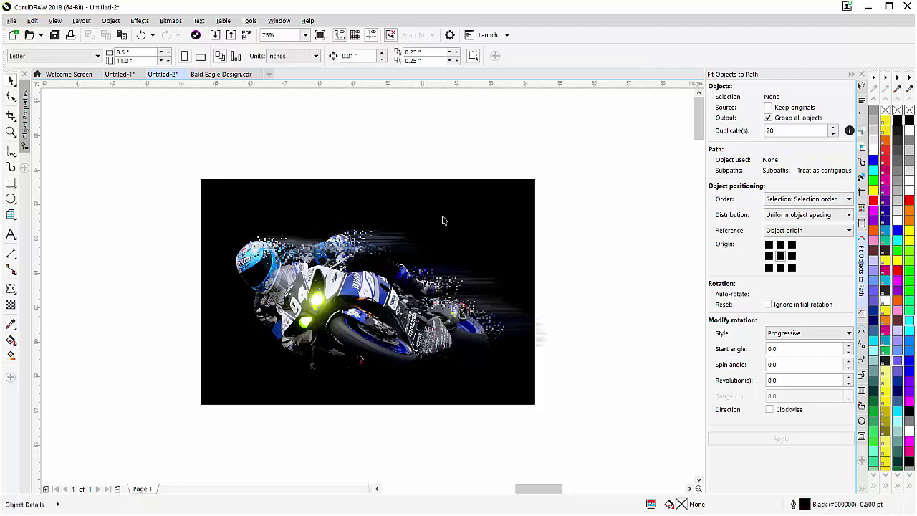
Step: Shift the background photo and shrink it to 8.692 × 4.839 in
click(431, 249)
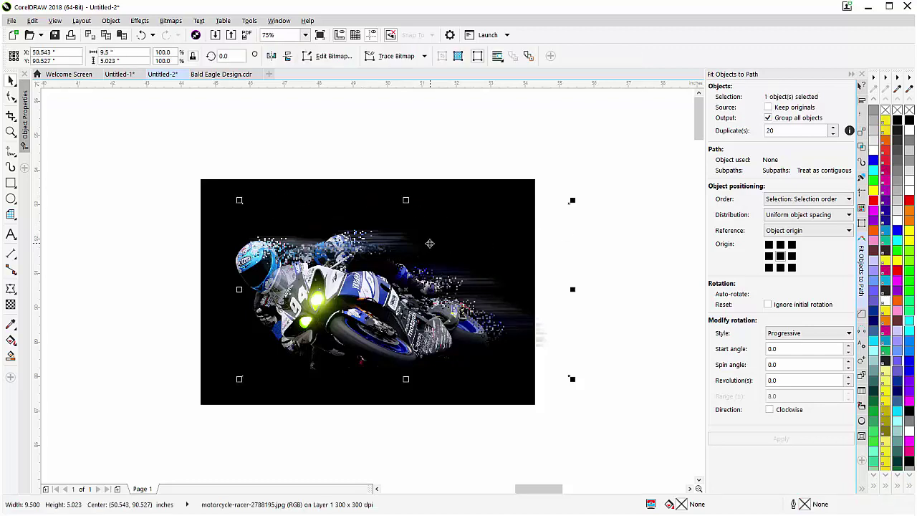
mouse_move(430, 248)
mouse_down()
mouse_move(441, 254)
mouse_move(436, 242)
mouse_move(441, 263)
mouse_up()
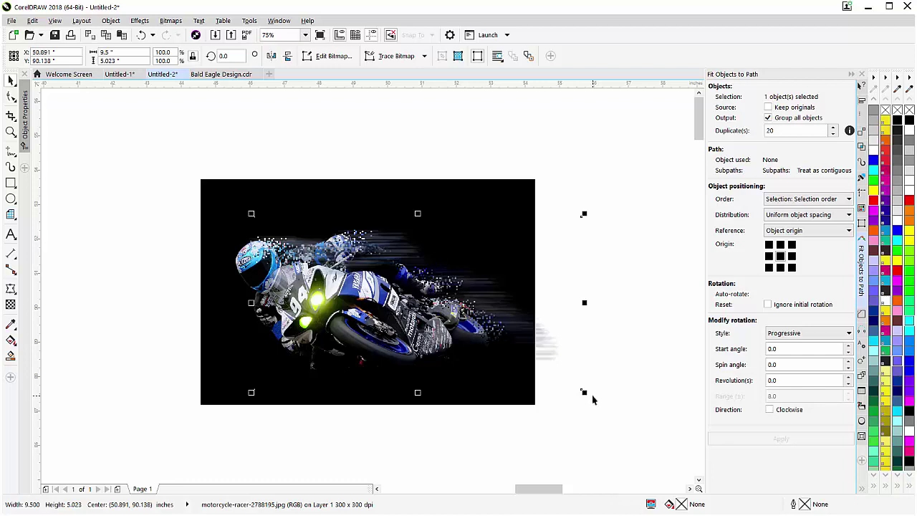
drag(412, 395, 416, 386)
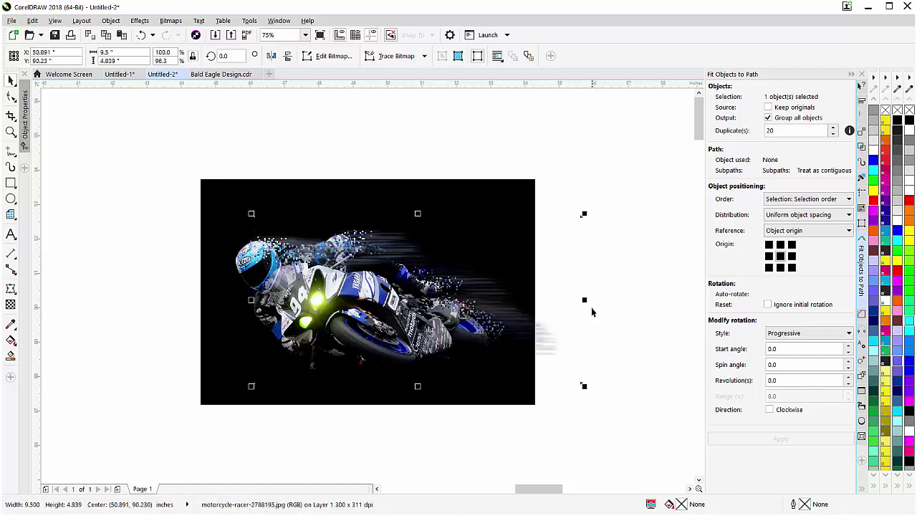
drag(584, 301, 559, 306)
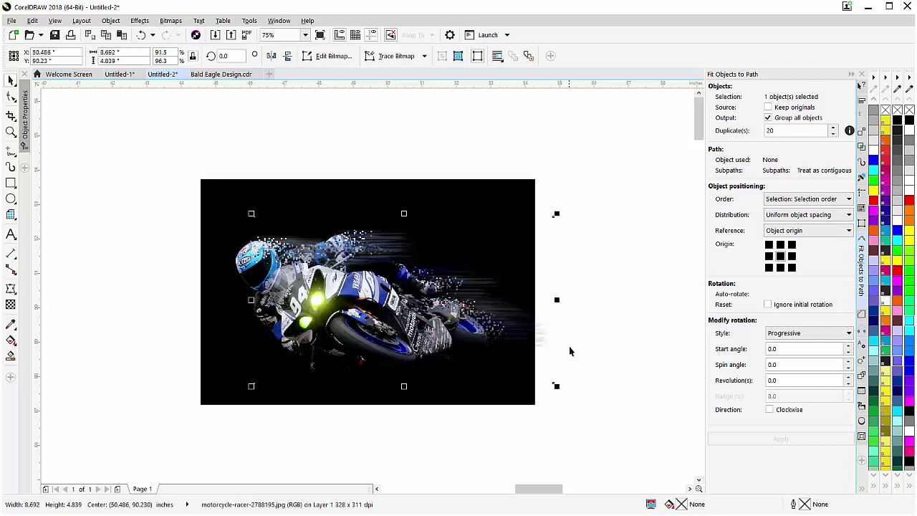
Step: Draw a large rectangle enclosing the whole racer image
click(591, 330)
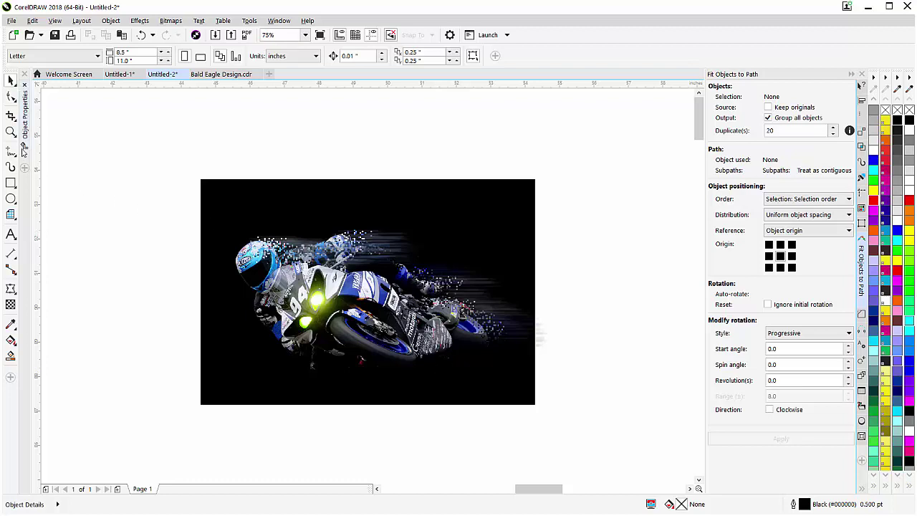
click(11, 183)
drag(147, 139, 618, 440)
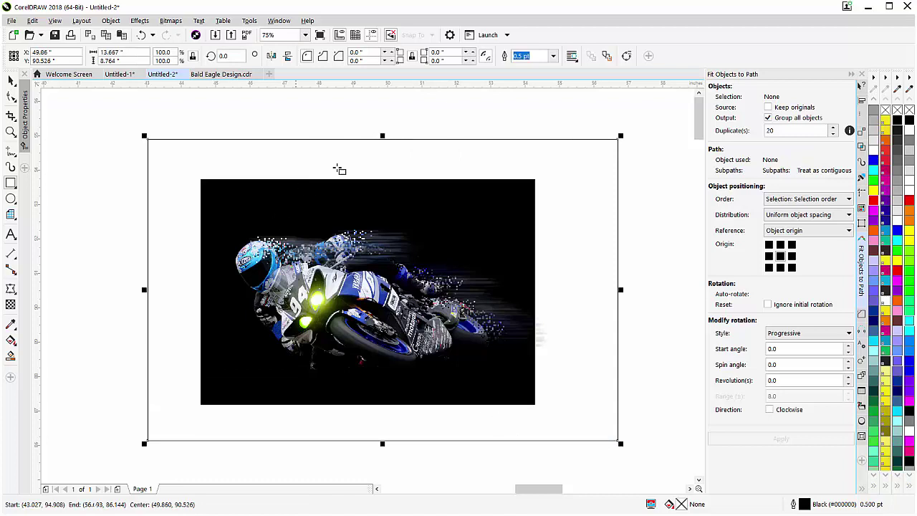
Step: Fill the rectangle with black and send it to the back of the page
click(895, 121)
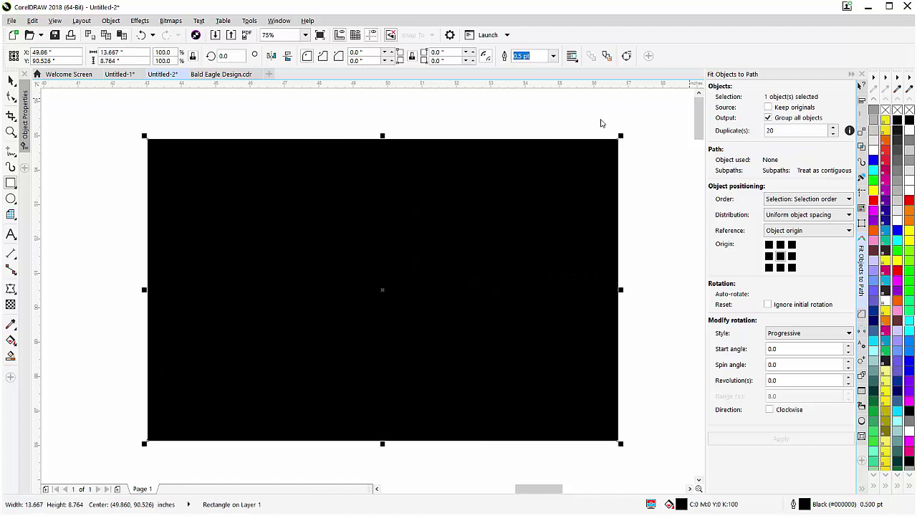
click(11, 80)
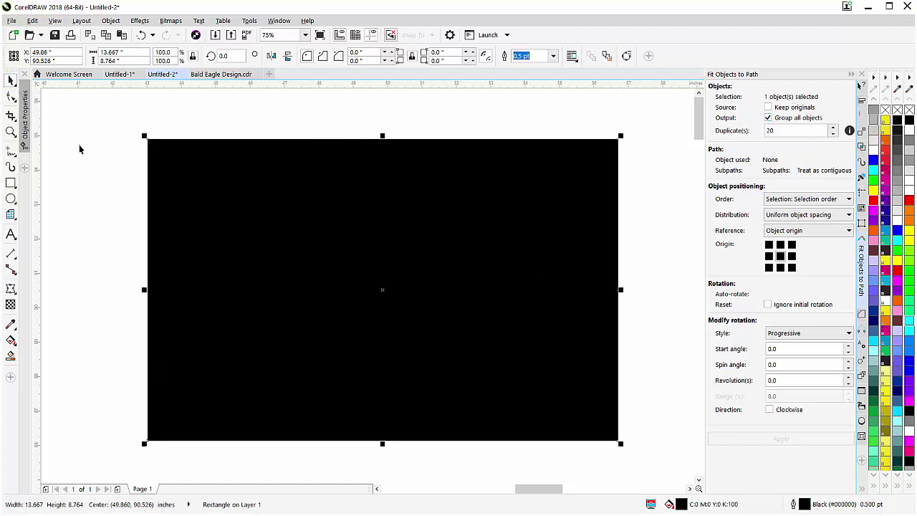
right_click(298, 237)
mouse_move(362, 439)
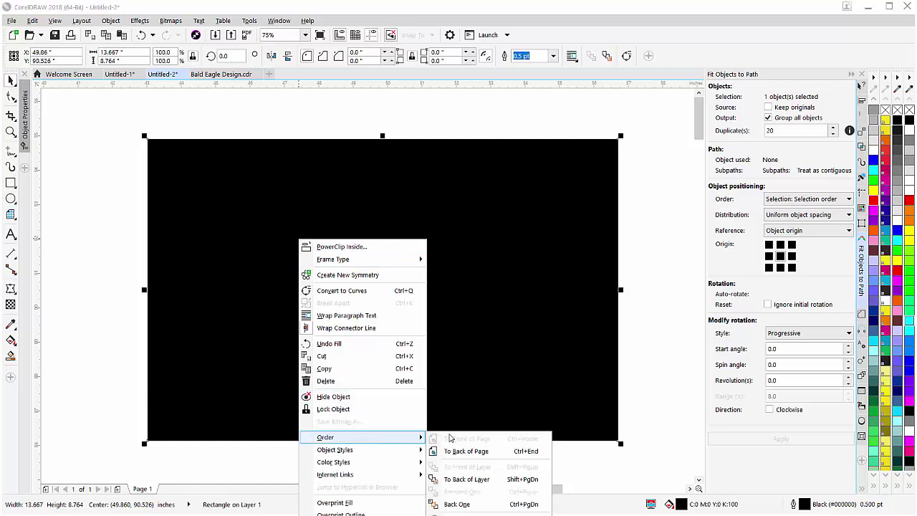
click(467, 451)
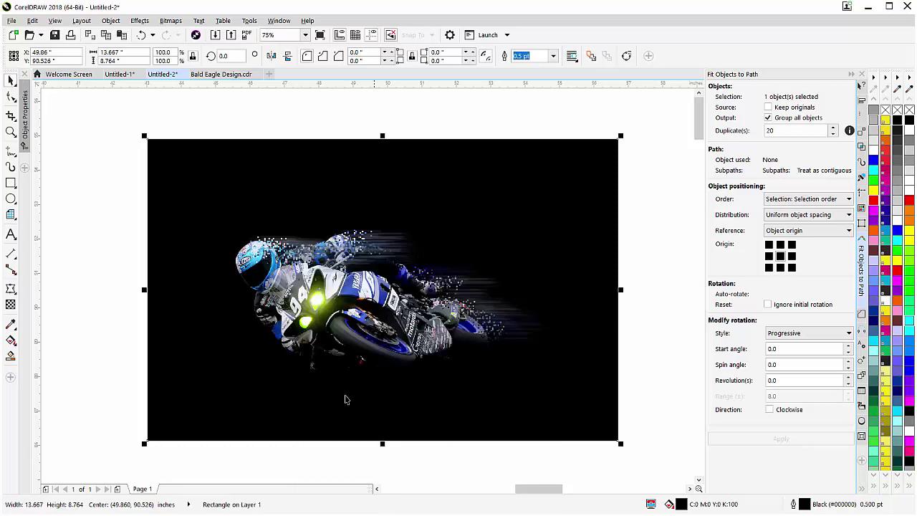
click(68, 224)
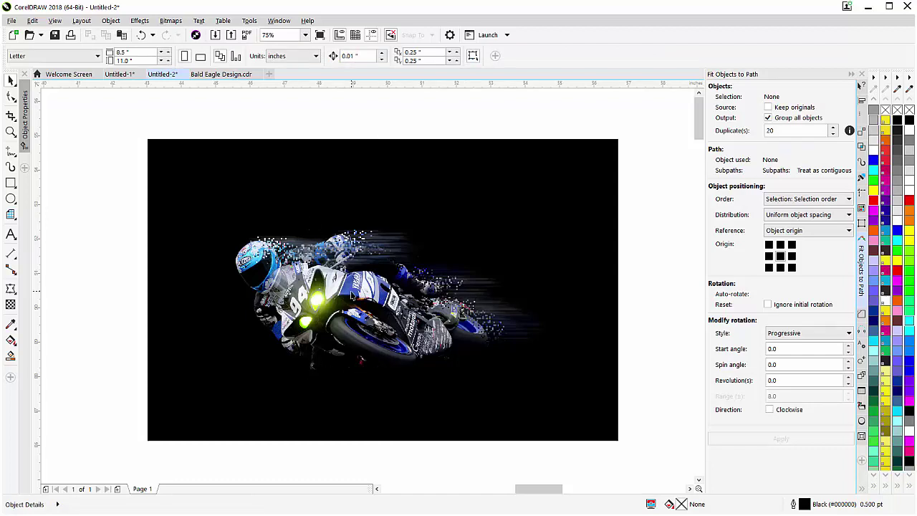
Step: Zoom out and select the racer image and black rectangle together
key(F3)
drag(536, 186, 191, 399)
click(170, 20)
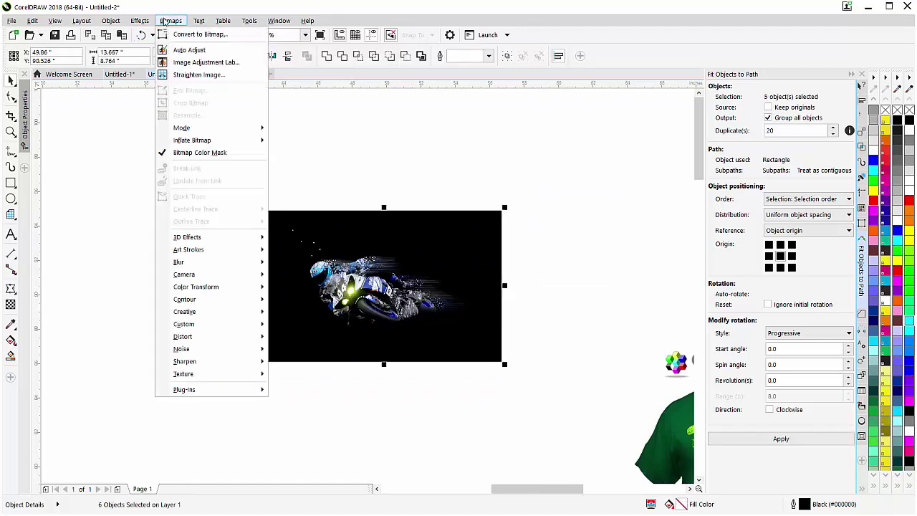
Step: Convert the selected racer image and black rectangle to a single bitmap at 300 dpi
click(183, 33)
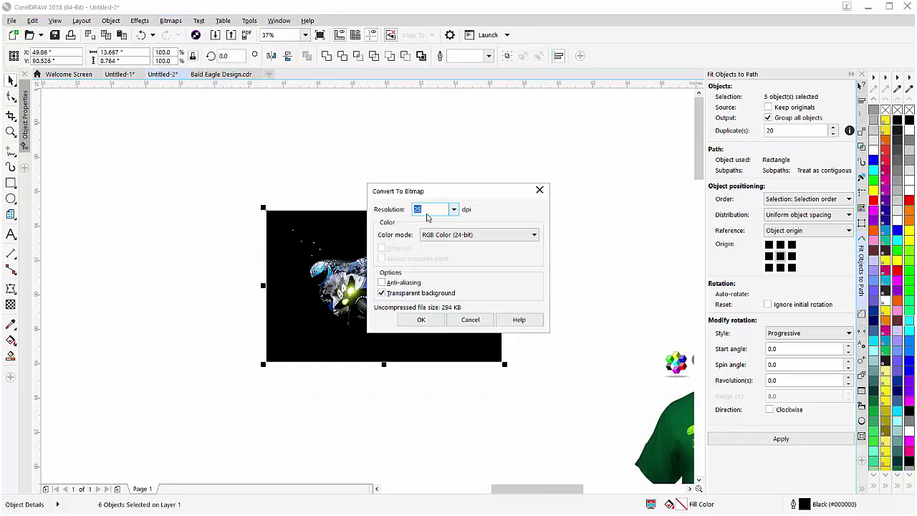
text(300)
click(421, 320)
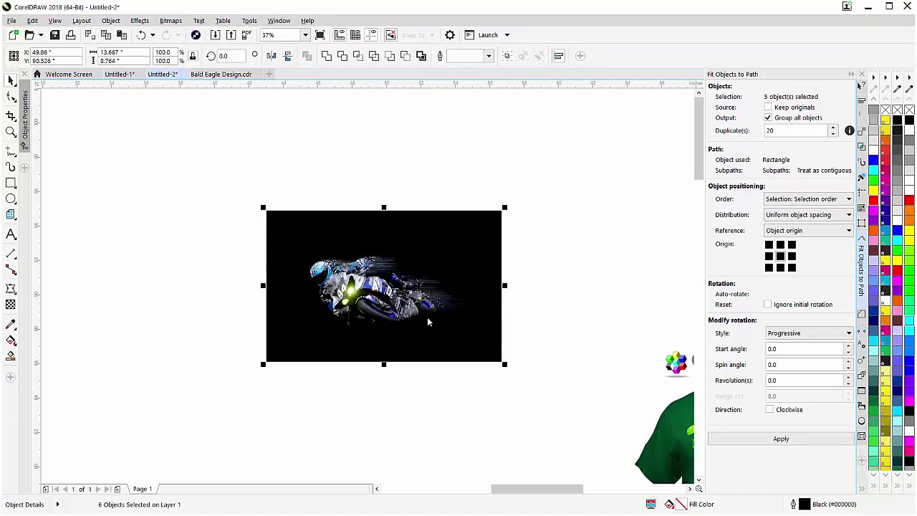
scroll(364, 290, up, 2)
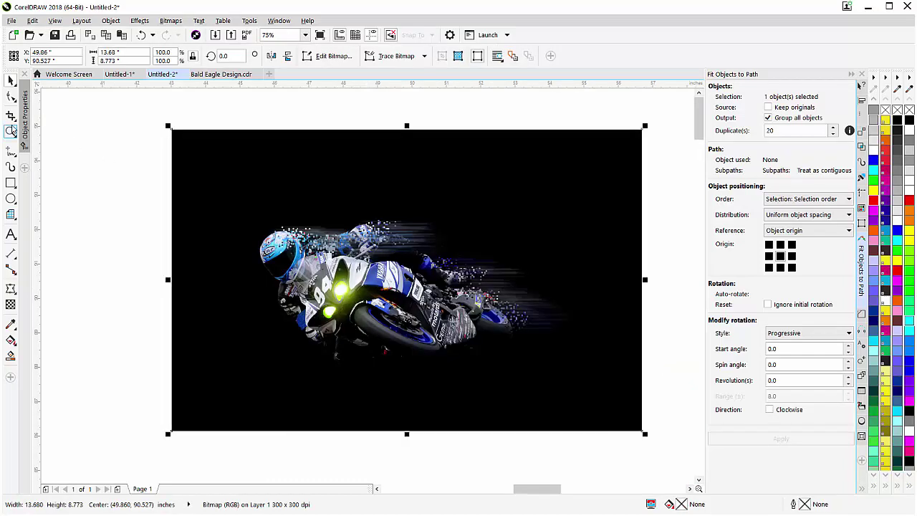
Step: Crop the racer bitmap to a wide strip around the rider
click(11, 116)
drag(246, 196, 593, 387)
double_click(388, 285)
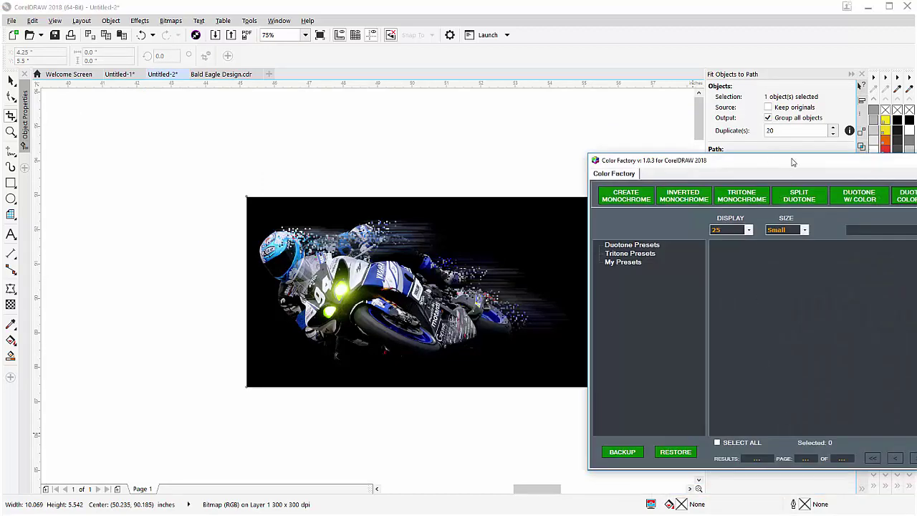
Step: Create a red inverted duotone copy with Color Factory's DUOTONE W/ COLOR INVERT
drag(792, 162, 632, 153)
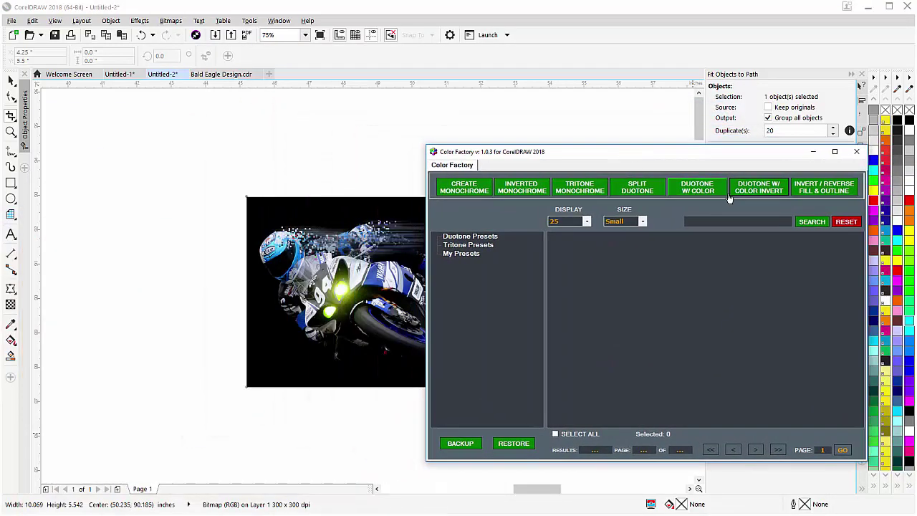
click(767, 192)
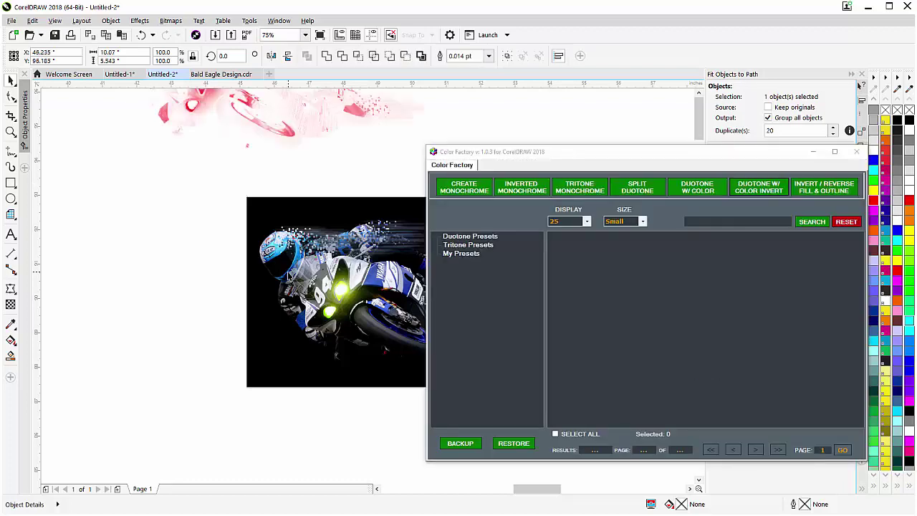
click(813, 151)
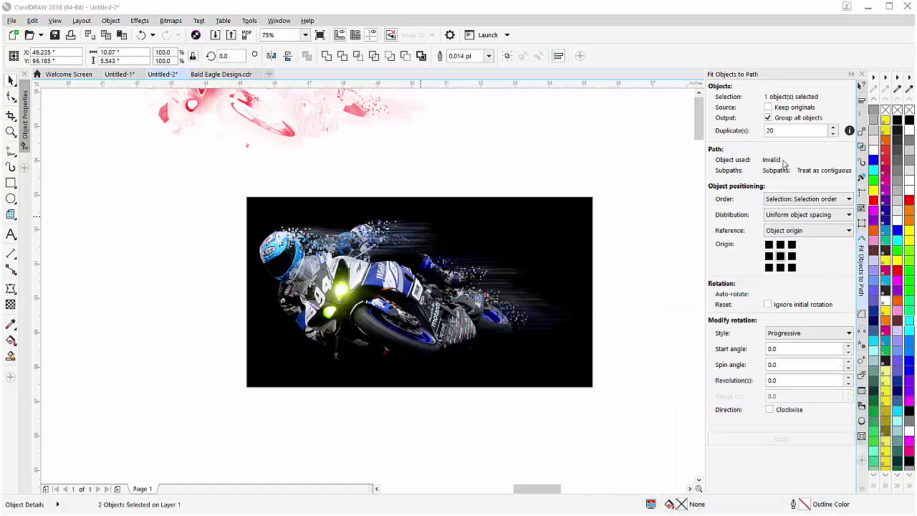
Step: Zoom out and duplicate the green shirt to the upper left of the page
key(F3)
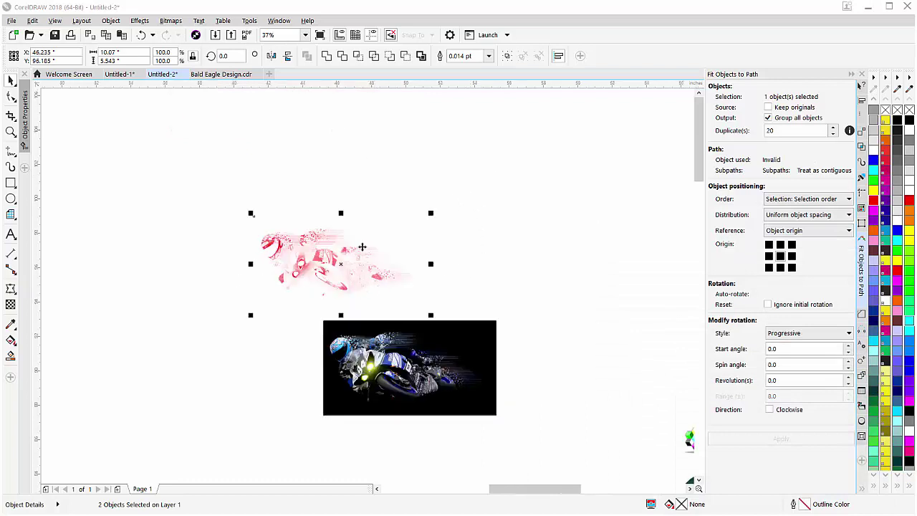
key(F3)
key(F3)
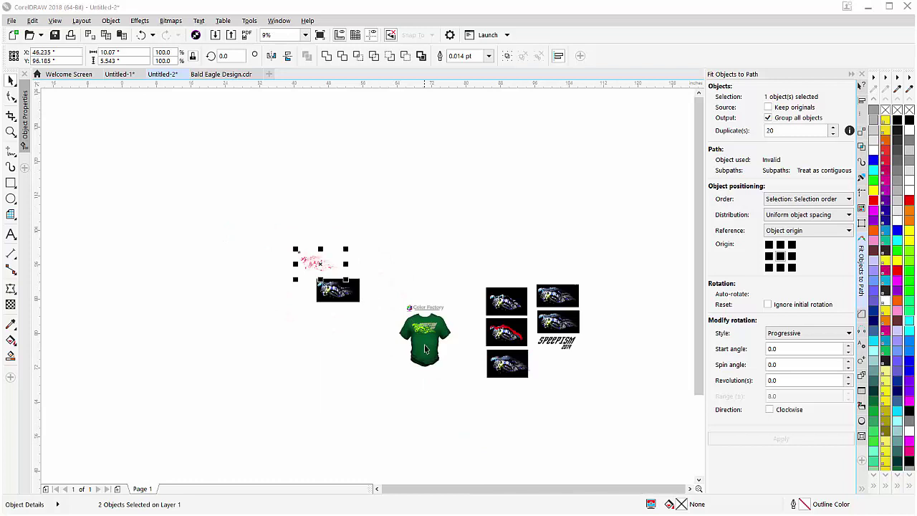
drag(425, 349, 262, 273)
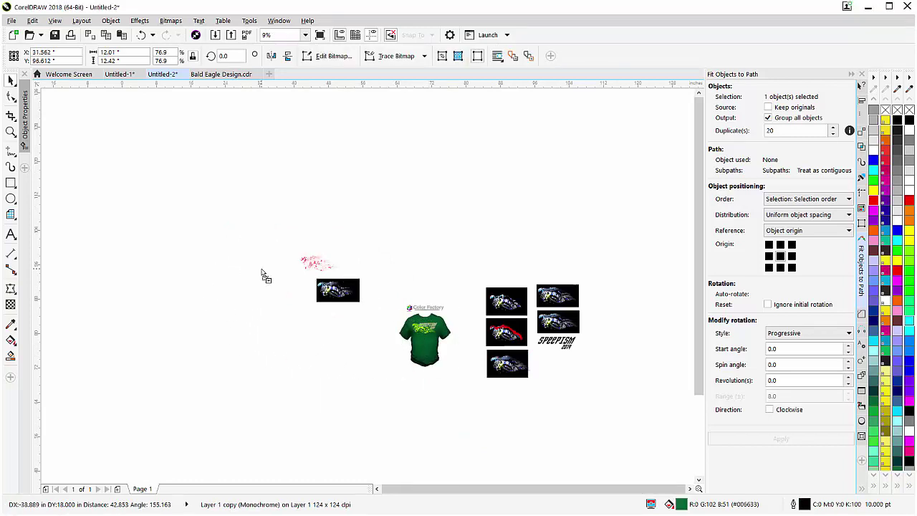
Step: Place a copy of the SPEEPISM 2019 title beside the new shirt and move the red racer onto it
click(556, 341)
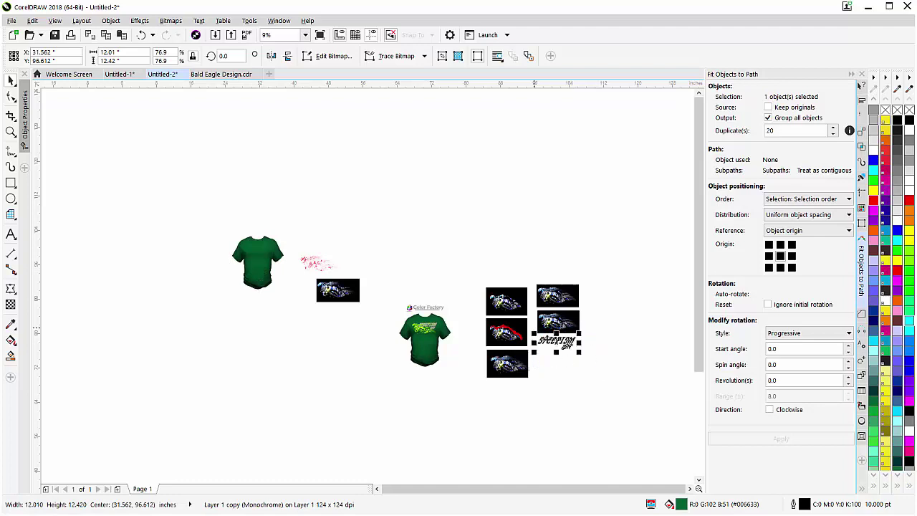
drag(556, 341, 204, 256)
drag(358, 232, 317, 251)
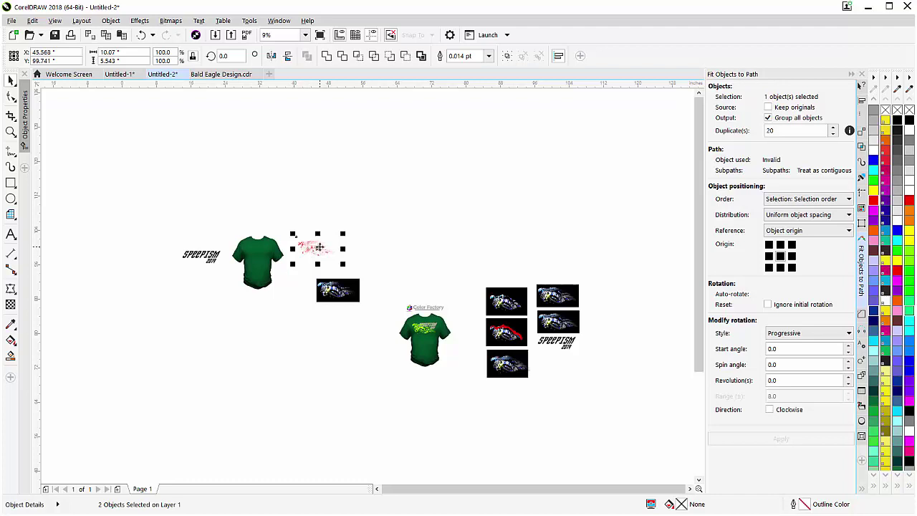
drag(320, 247, 259, 258)
Step: Shrink the red racer graphic to 6.806 × 3.746 in and centre it on the new shirt's chest
scroll(221, 242, up, 3)
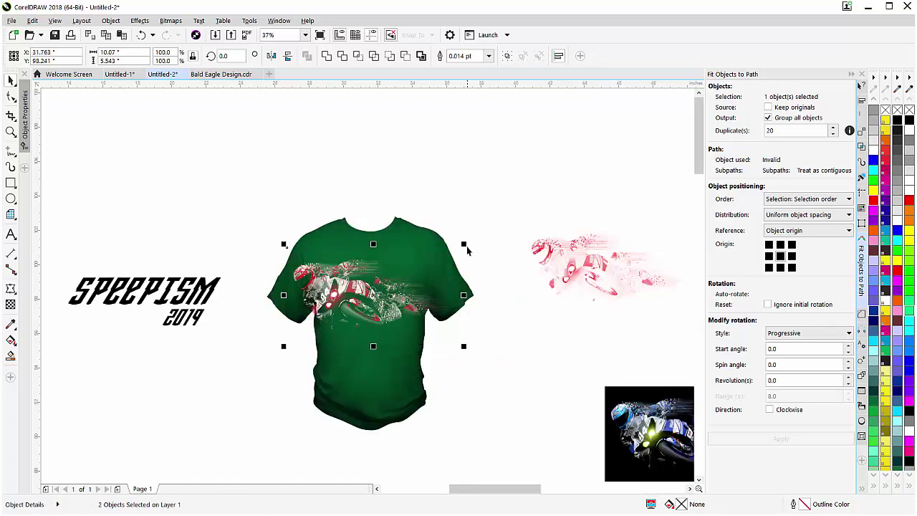
drag(467, 246, 423, 270)
drag(352, 309, 370, 291)
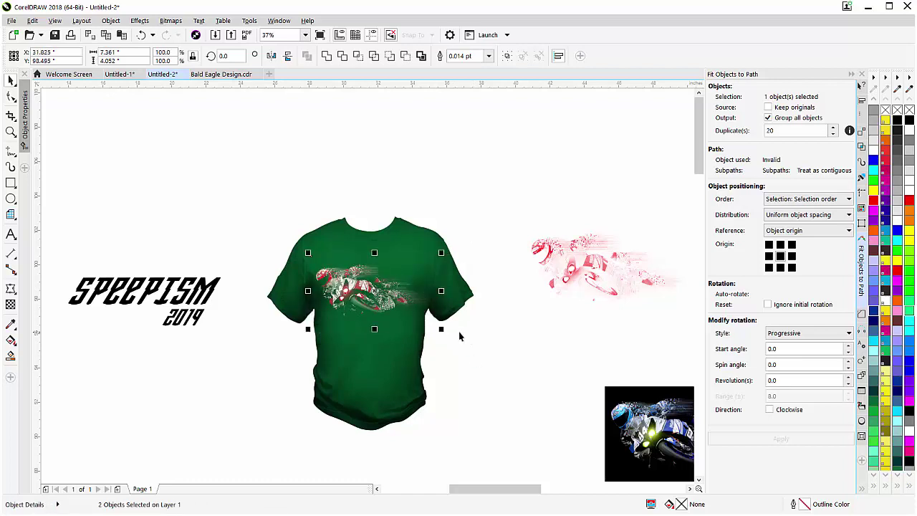
drag(440, 329, 429, 324)
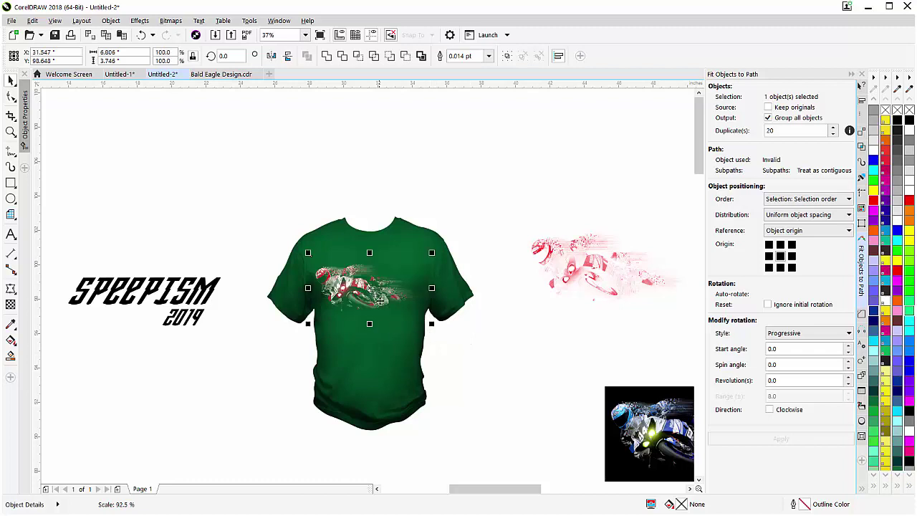
drag(370, 295, 363, 295)
scroll(366, 298, up, 2)
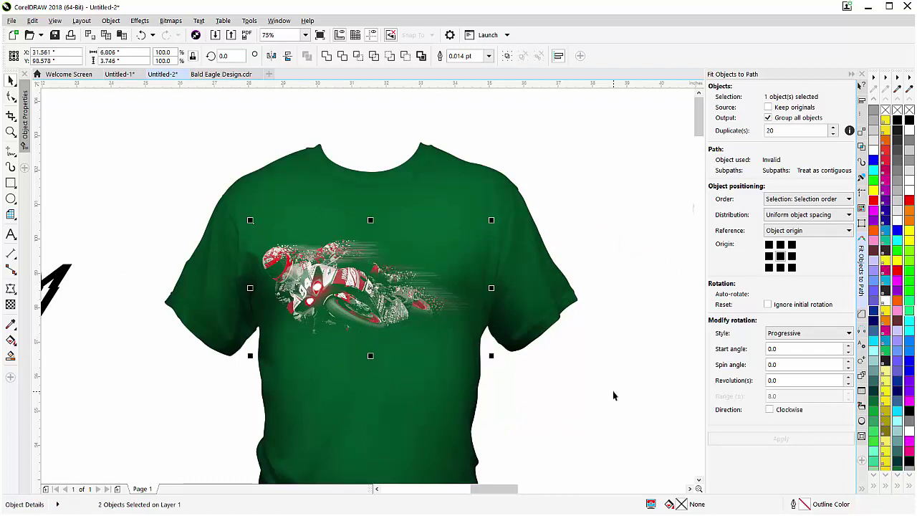
Step: Recolour the racer bitmap with yellow and green swatches and shrink it to 6.604 × 3.635 in
click(346, 343)
click(349, 346)
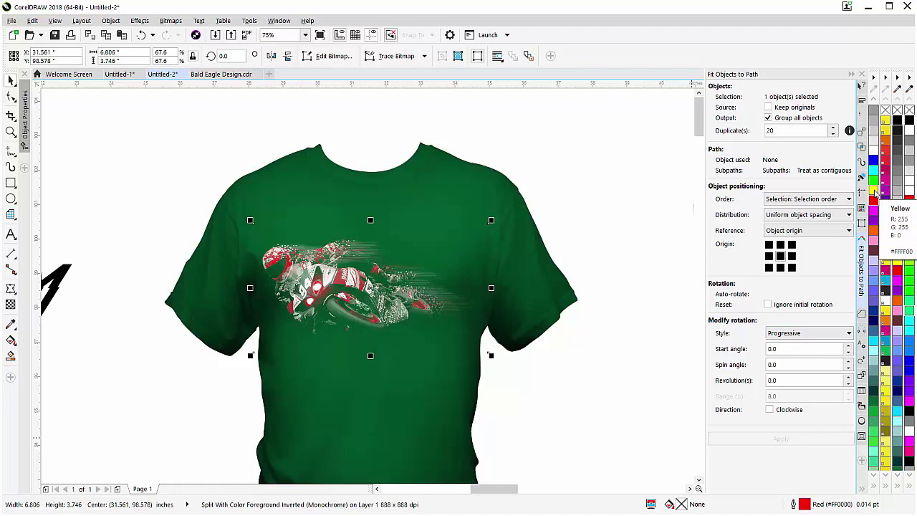
click(875, 192)
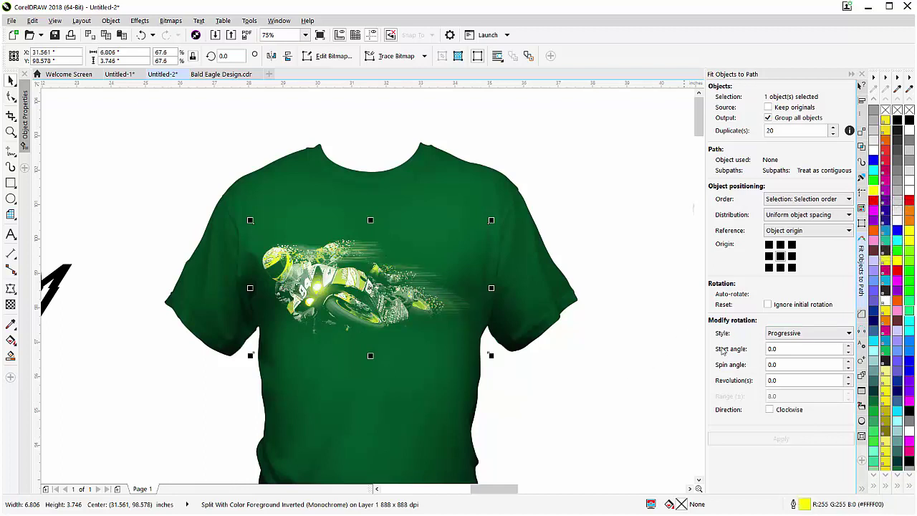
click(875, 181)
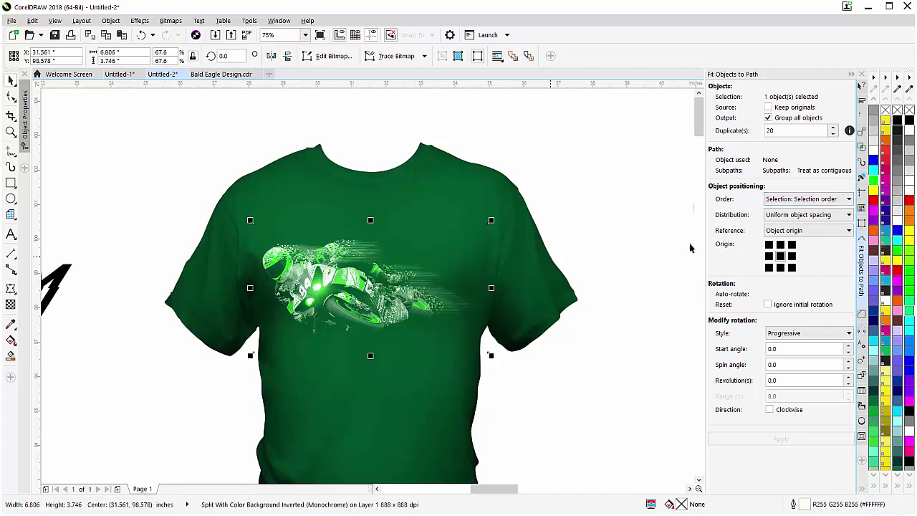
click(874, 191)
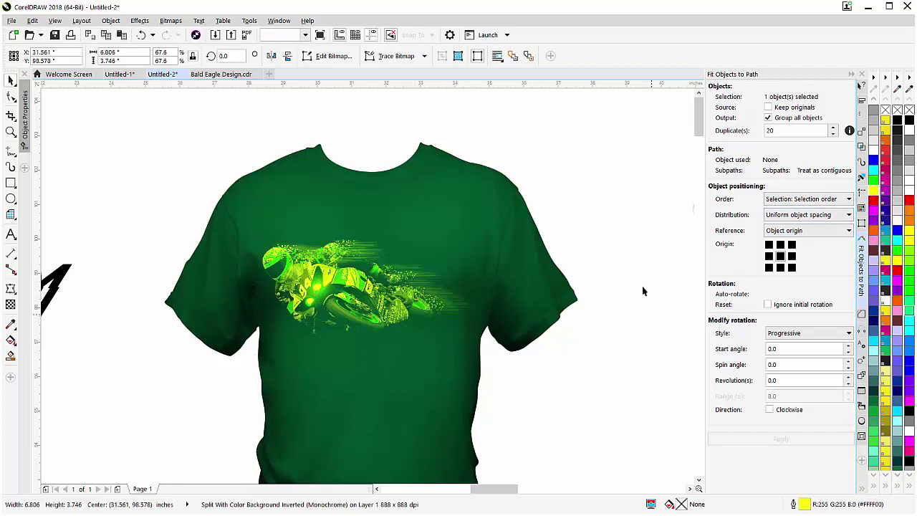
drag(637, 181, 252, 355)
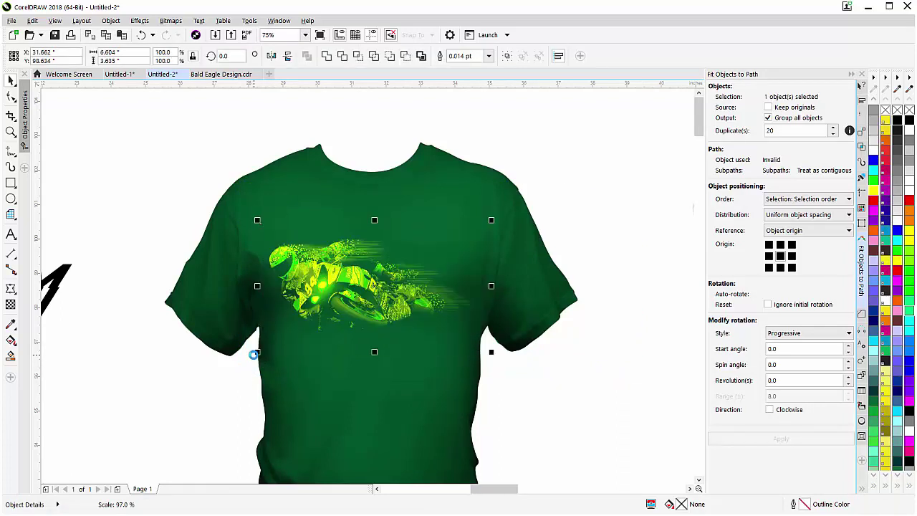
click(591, 369)
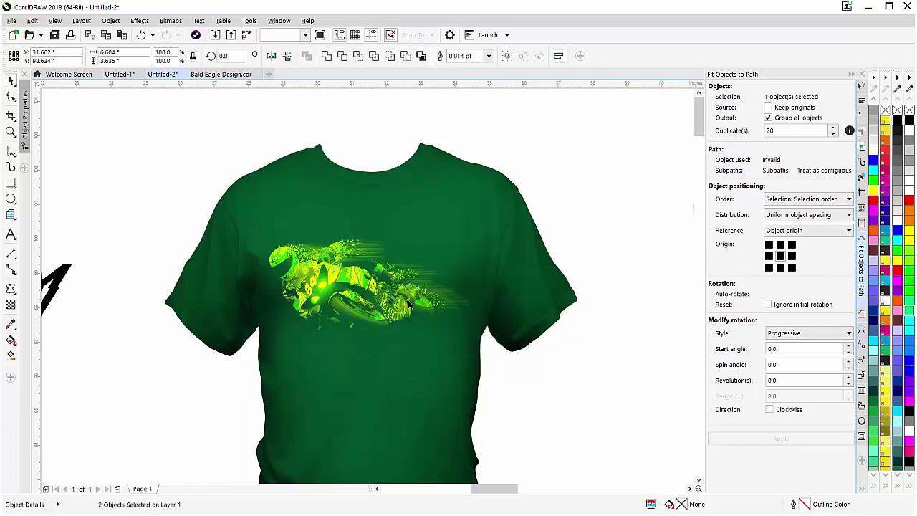
Step: Nudge the racer graphic and try grass green, cyan, blue, yellow and light green foregrounds
click(334, 278)
scroll(336, 281, up, 2)
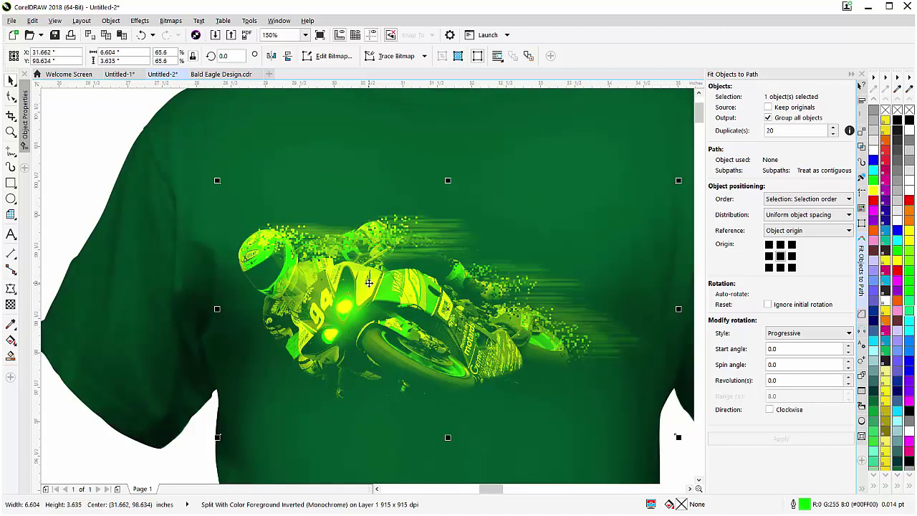
drag(369, 282, 372, 287)
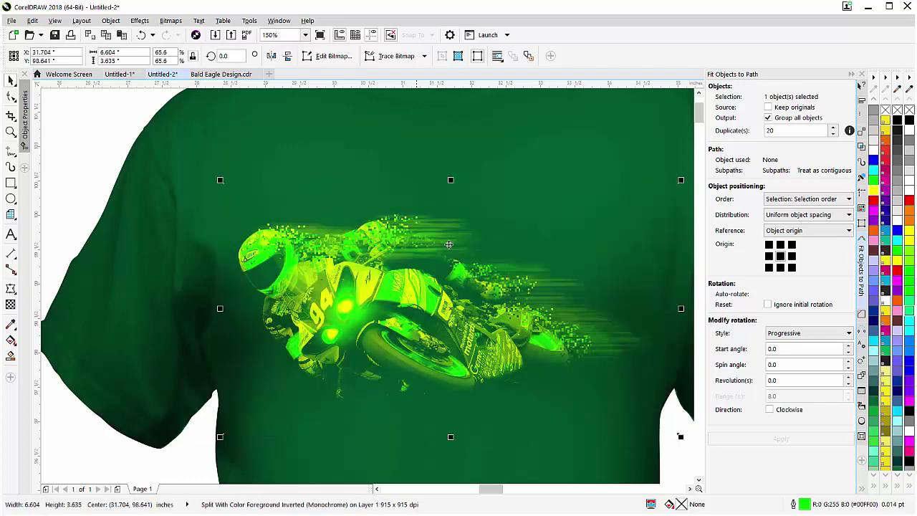
right_click(873, 410)
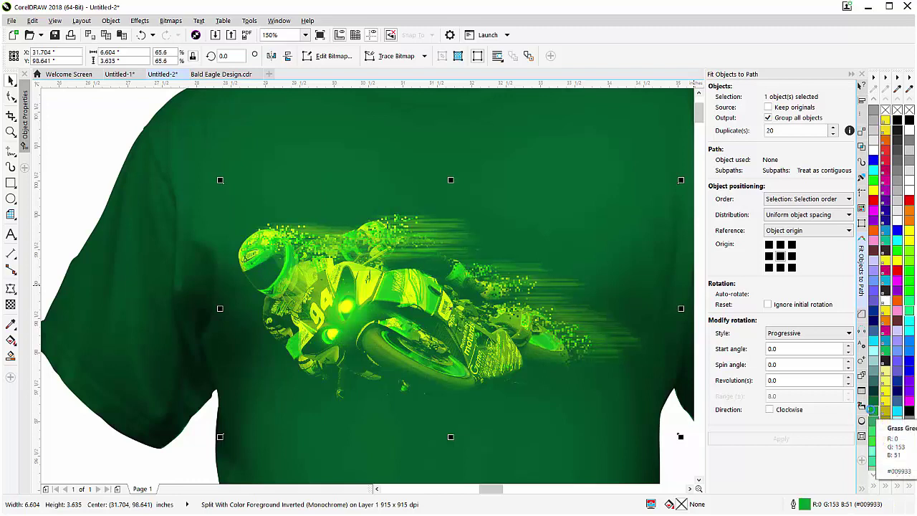
right_click(874, 174)
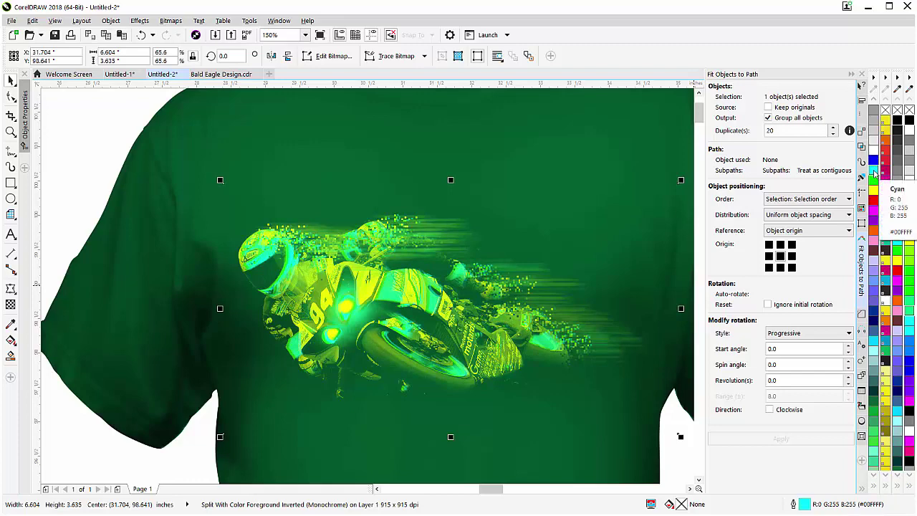
right_click(873, 163)
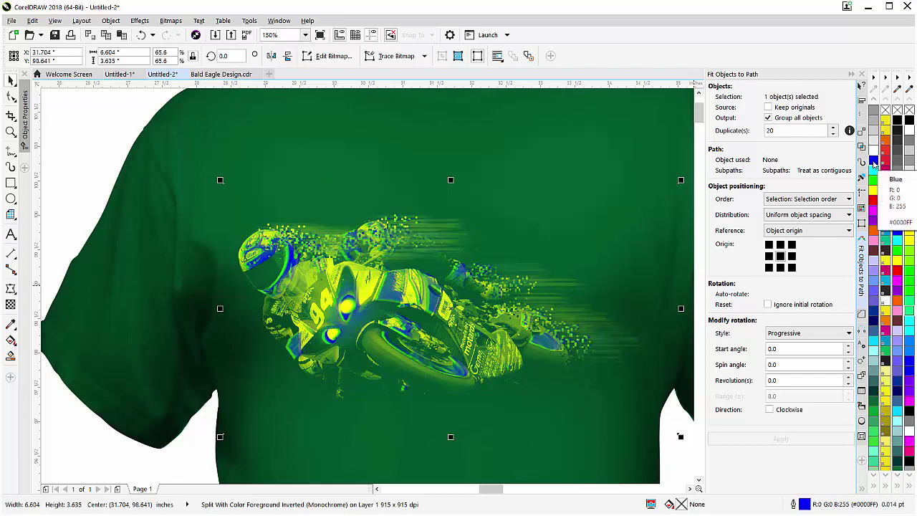
right_click(873, 191)
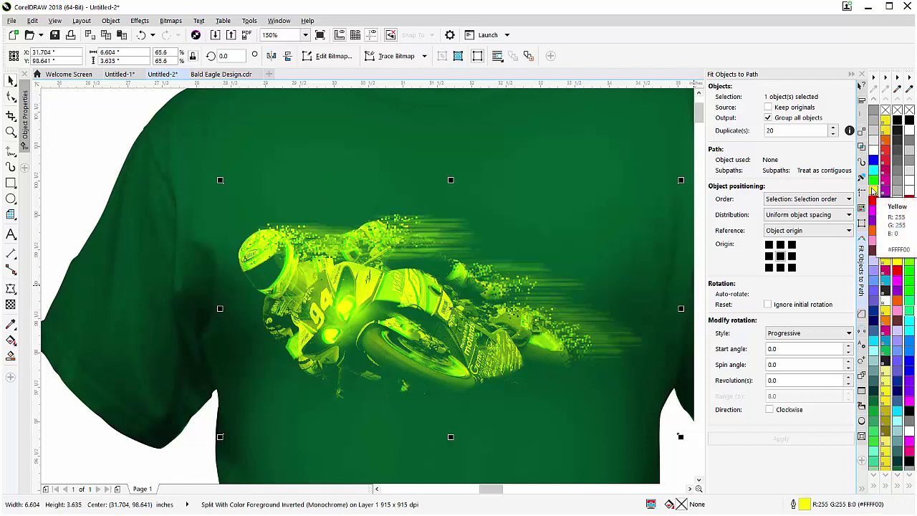
right_click(873, 180)
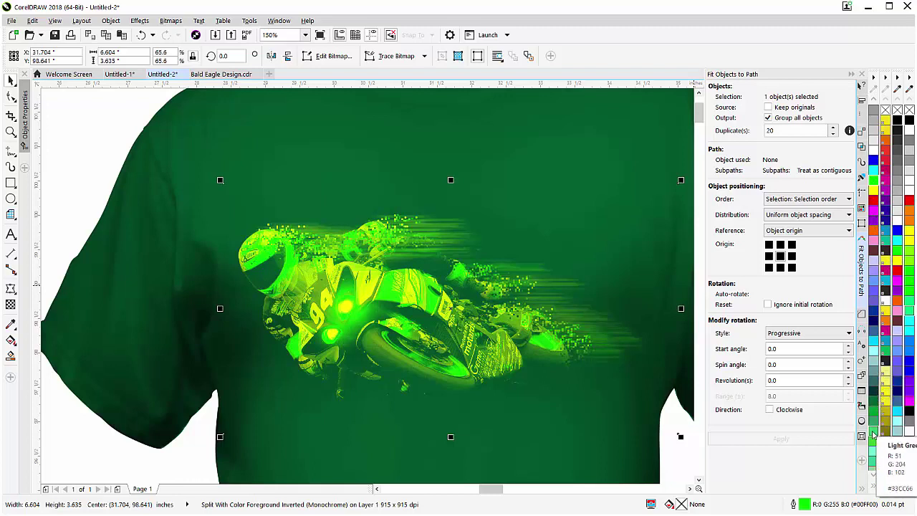
scroll(874, 439, down, 1)
right_click(874, 434)
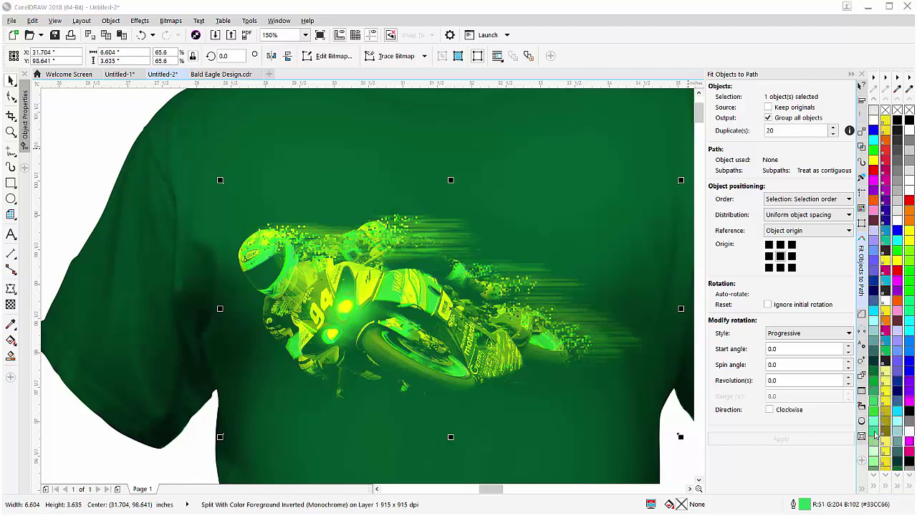
Step: Try violet and purple tones, then settle on bright green with a yellow foreground
scroll(875, 434, down, 2)
scroll(875, 435, down, 3)
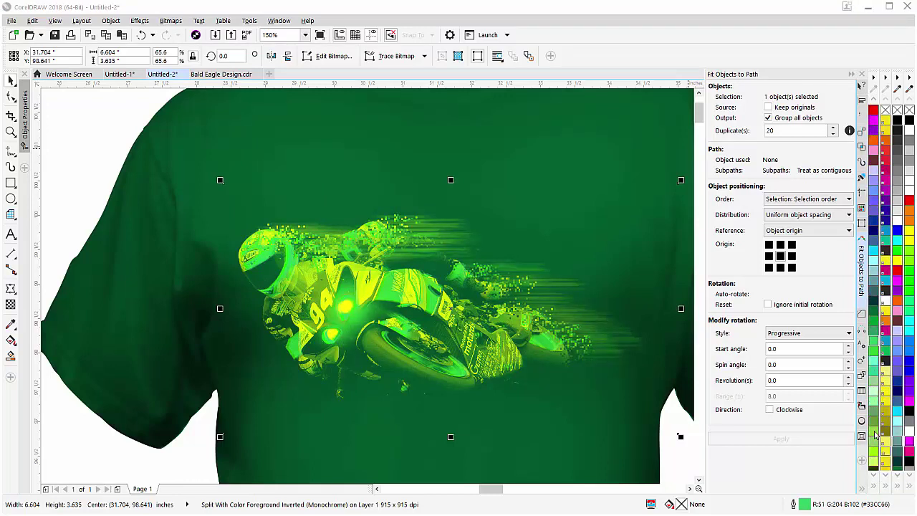
scroll(875, 434, down, 2)
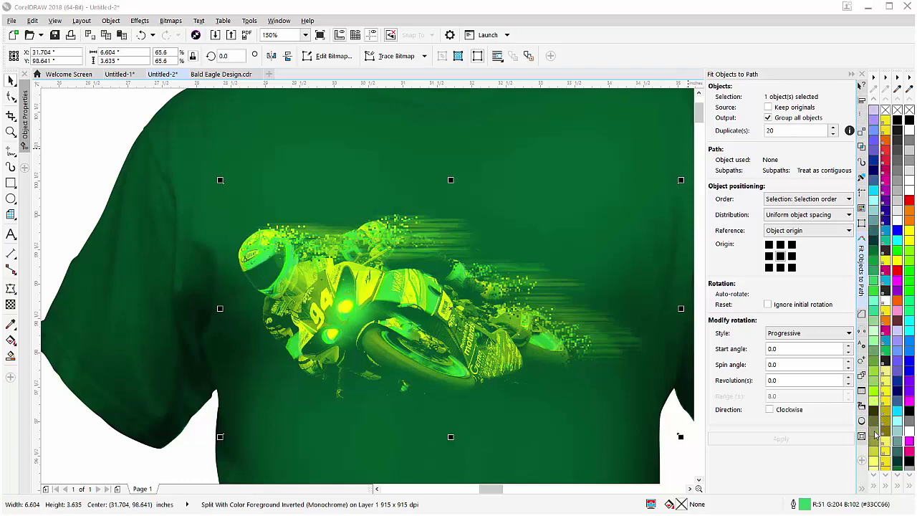
scroll(875, 434, down, 4)
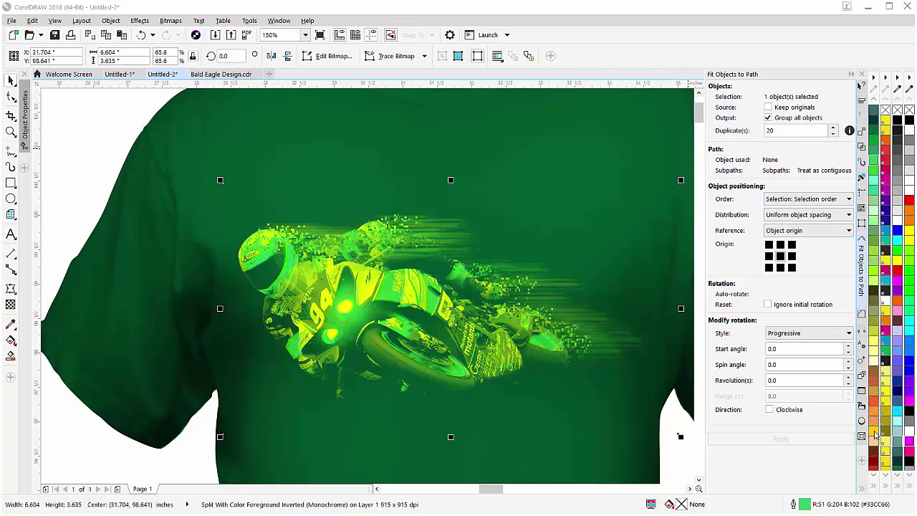
scroll(874, 435, down, 6)
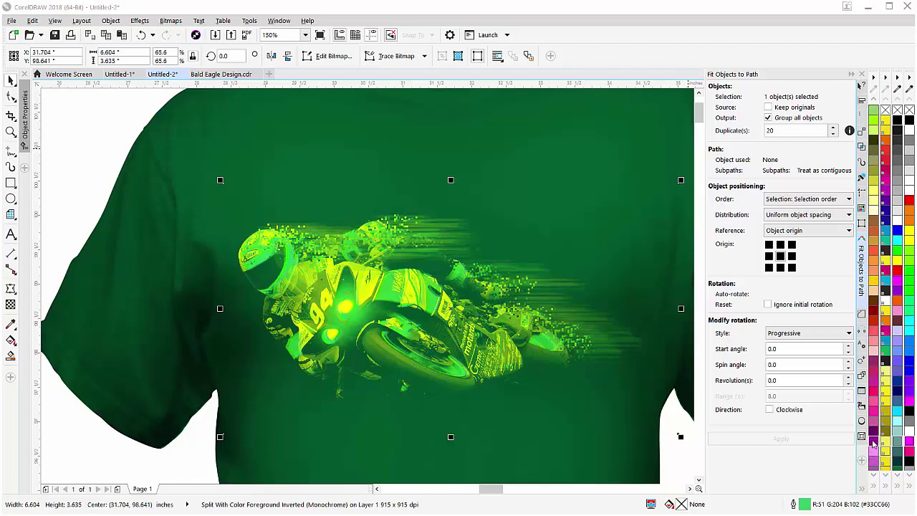
click(874, 445)
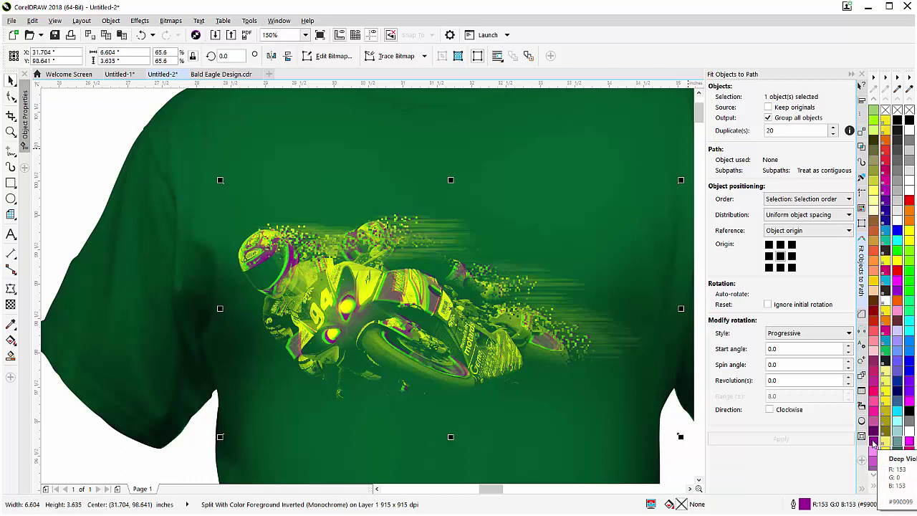
scroll(873, 445, down, 2)
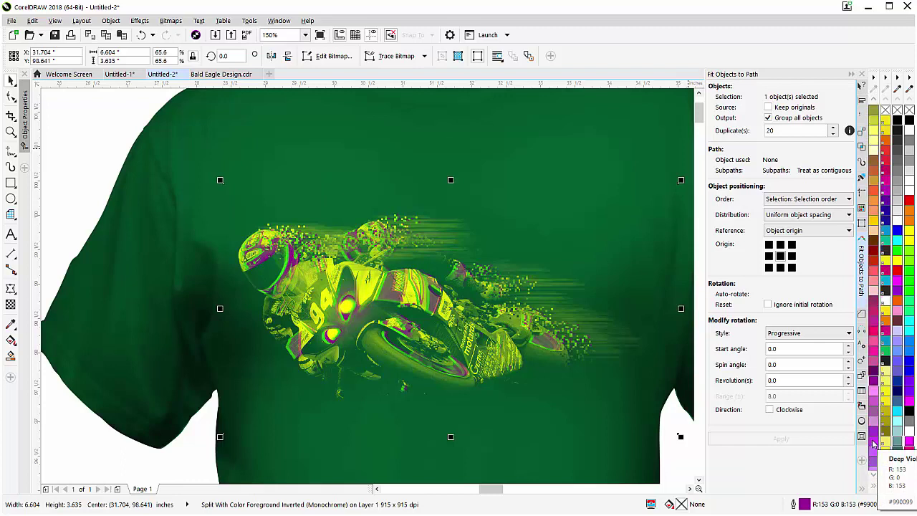
scroll(874, 444, down, 1)
click(874, 444)
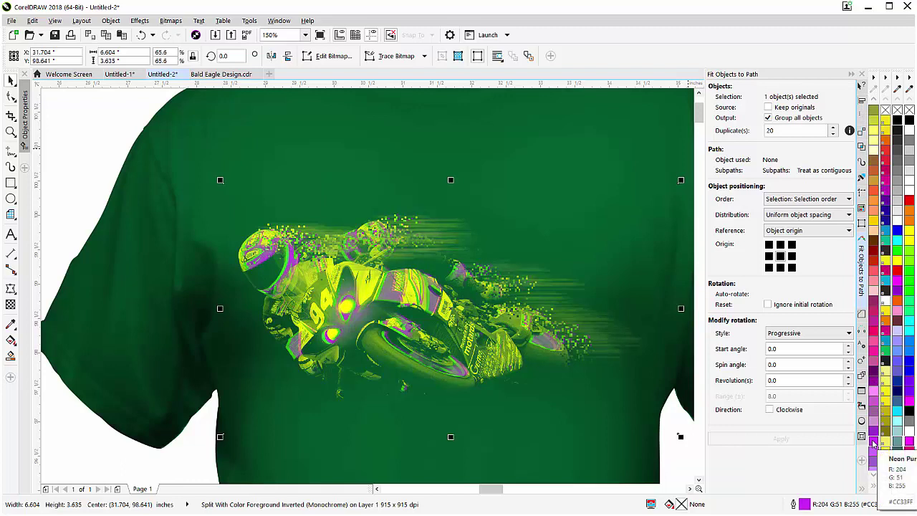
scroll(873, 445, down, 1)
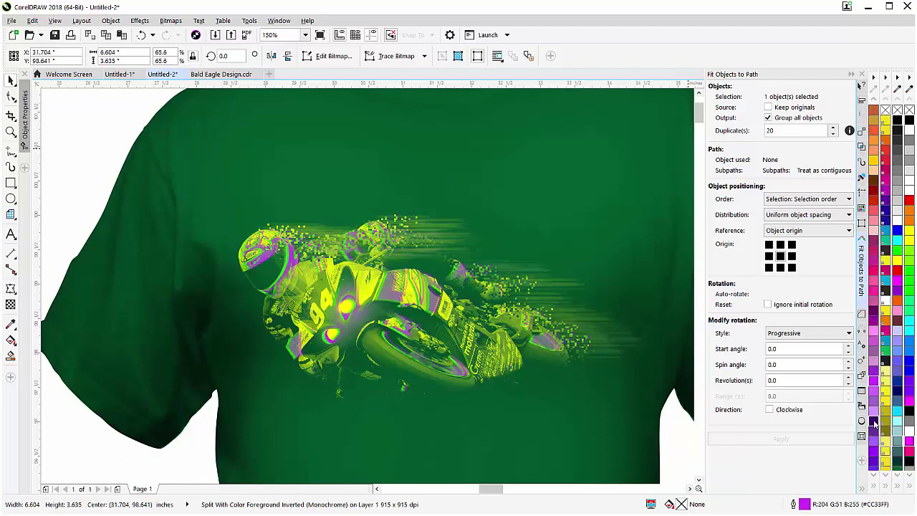
click(874, 424)
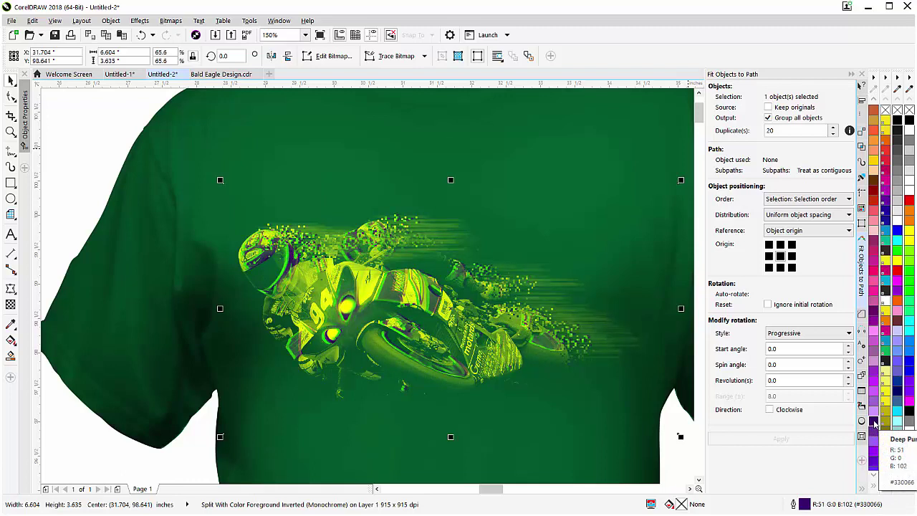
scroll(874, 424, down, 7)
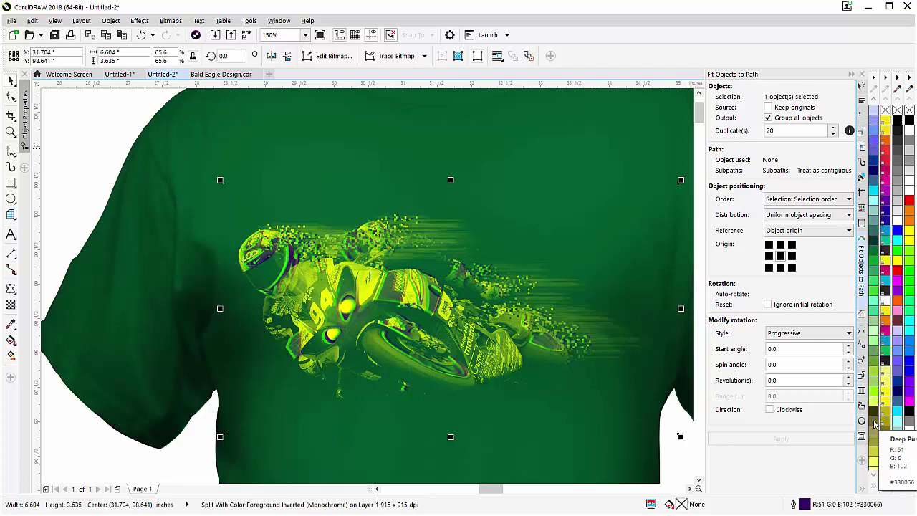
scroll(875, 424, down, 2)
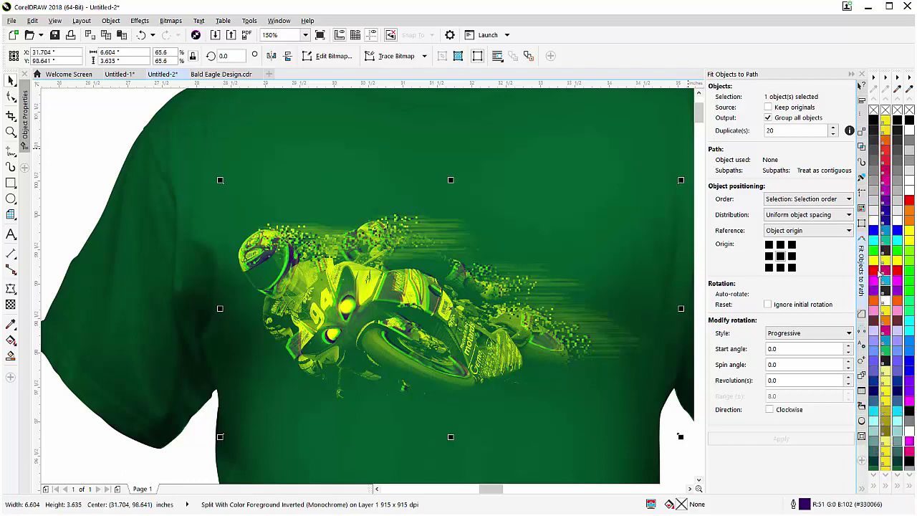
click(873, 250)
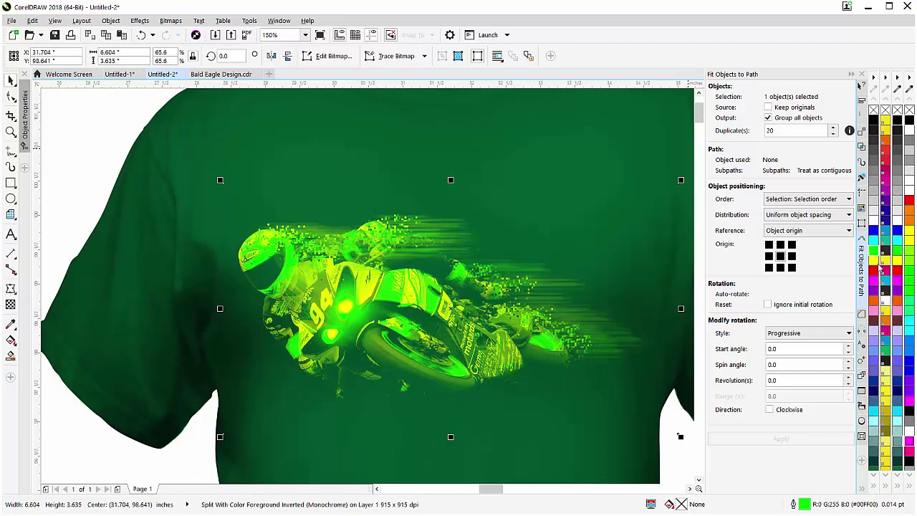
click(874, 263)
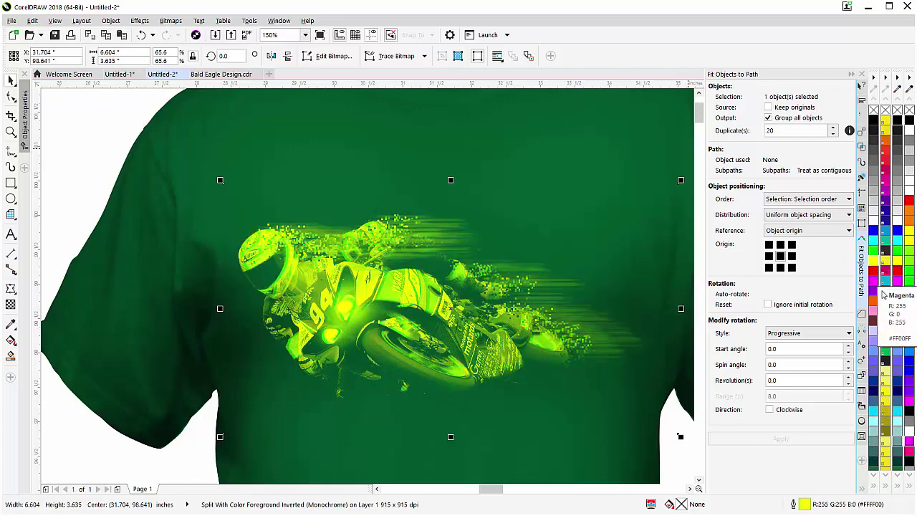
scroll(364, 334, down, 2)
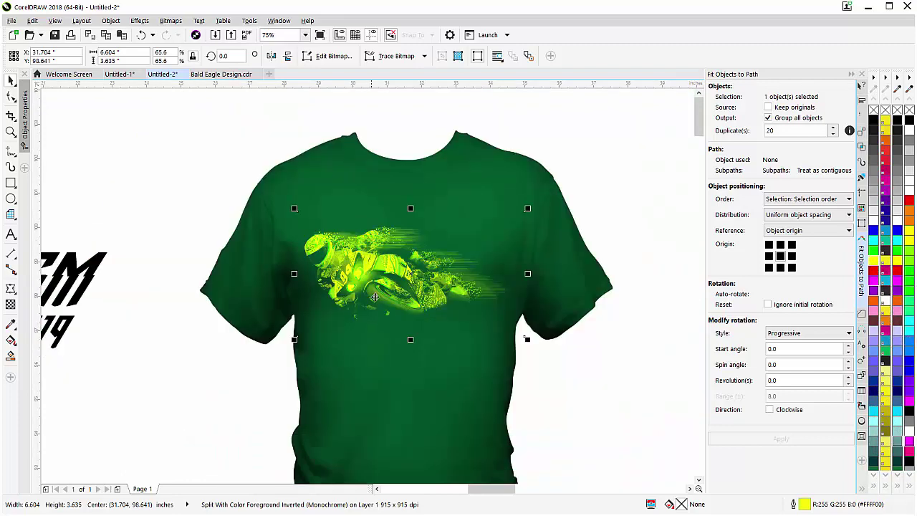
Step: Drag a copy of the SPEEPISM 2019 title onto the new shirt
scroll(254, 272, down, 2)
drag(251, 246, 68, 334)
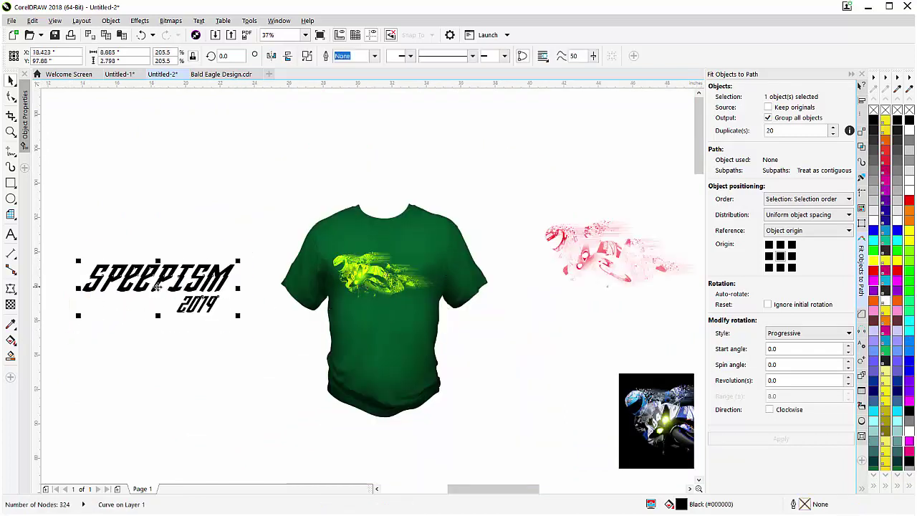
drag(157, 285, 402, 257)
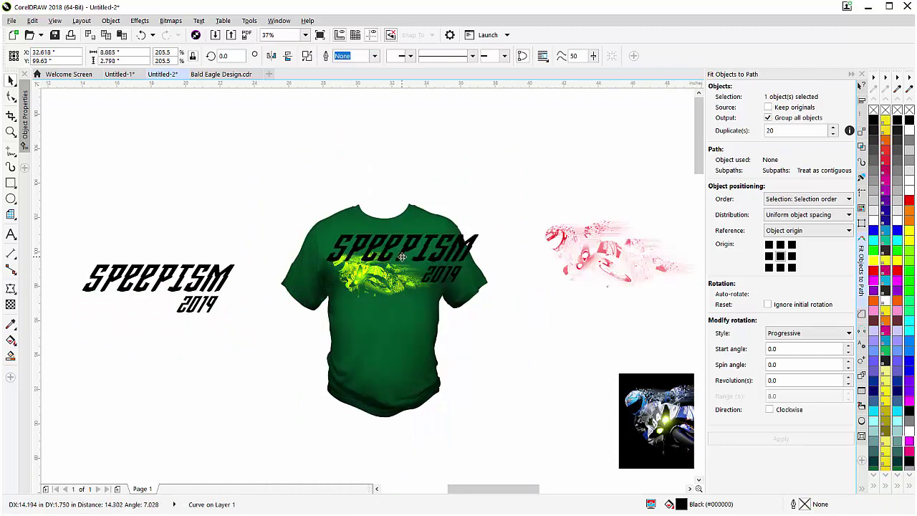
Step: Shrink the title copy to 4.292 × 1.352 in, move it over the racer, and fill it Forest Green
drag(487, 229, 397, 267)
scroll(398, 266, up, 2)
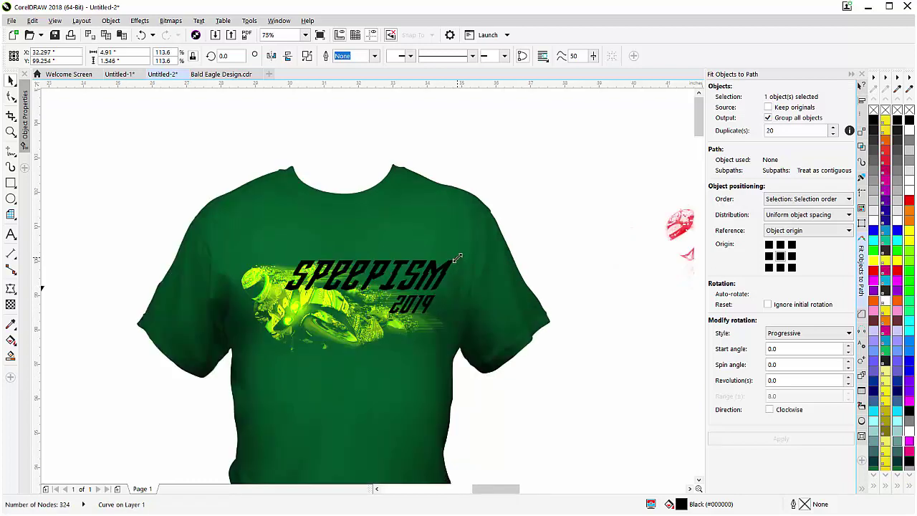
drag(457, 256, 435, 263)
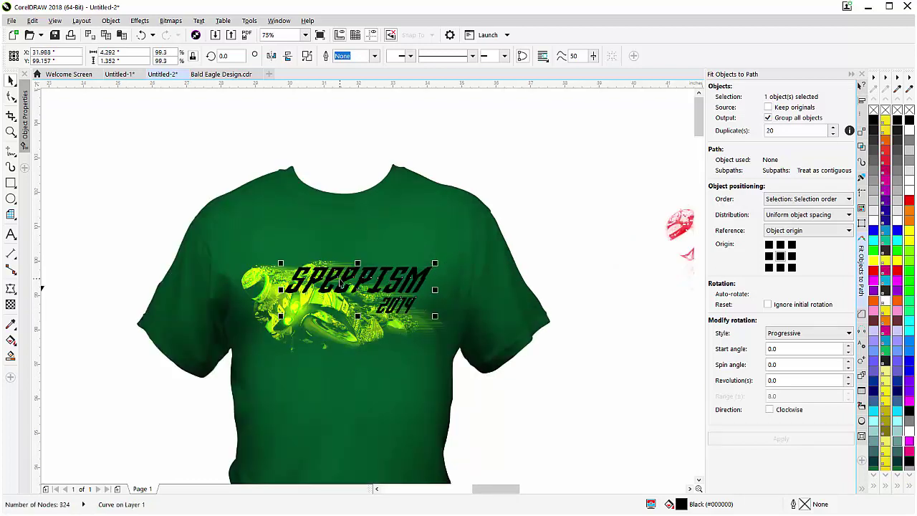
drag(364, 282, 380, 286)
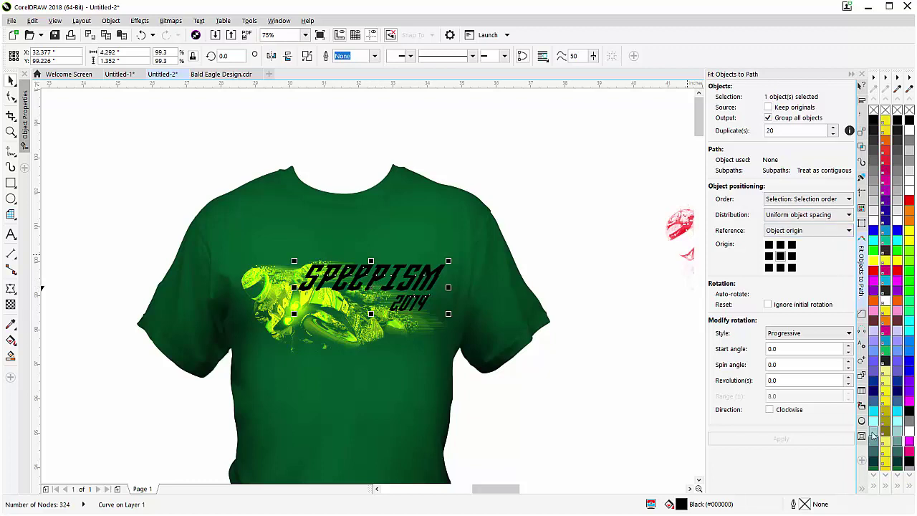
scroll(876, 453, down, 1)
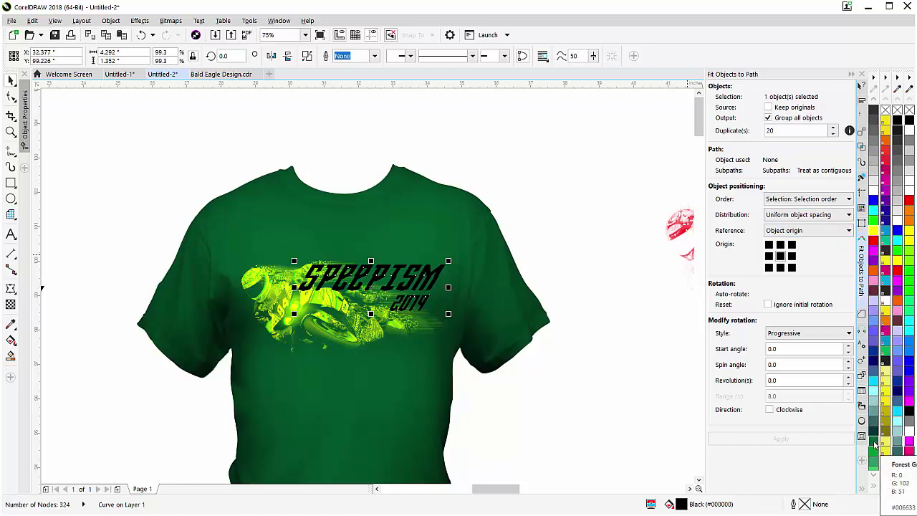
click(876, 453)
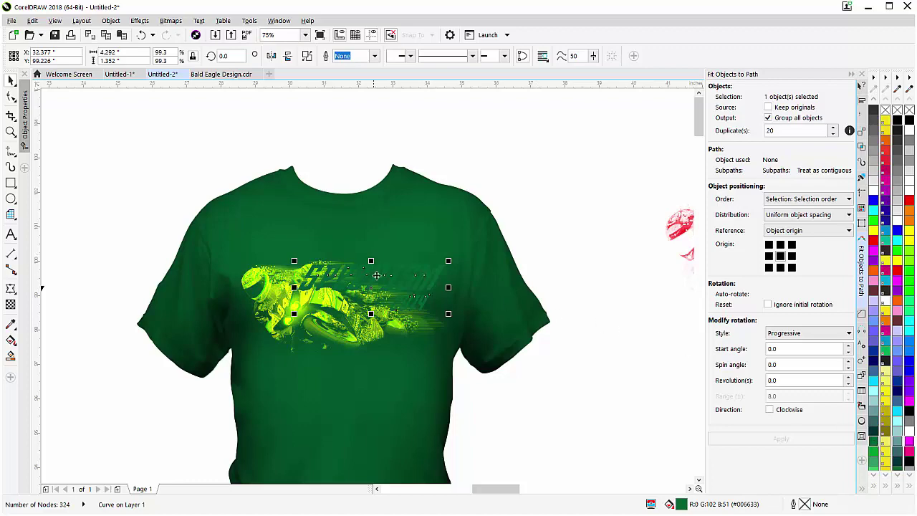
Step: Nudge the SPEEPISM 2019 title slightly right and fill it yellow
scroll(373, 271, up, 5)
drag(385, 295, 389, 295)
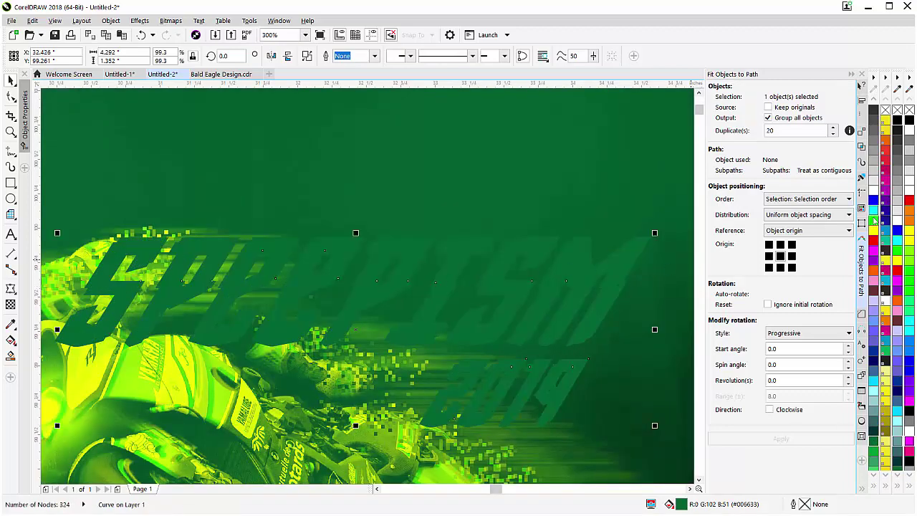
click(873, 231)
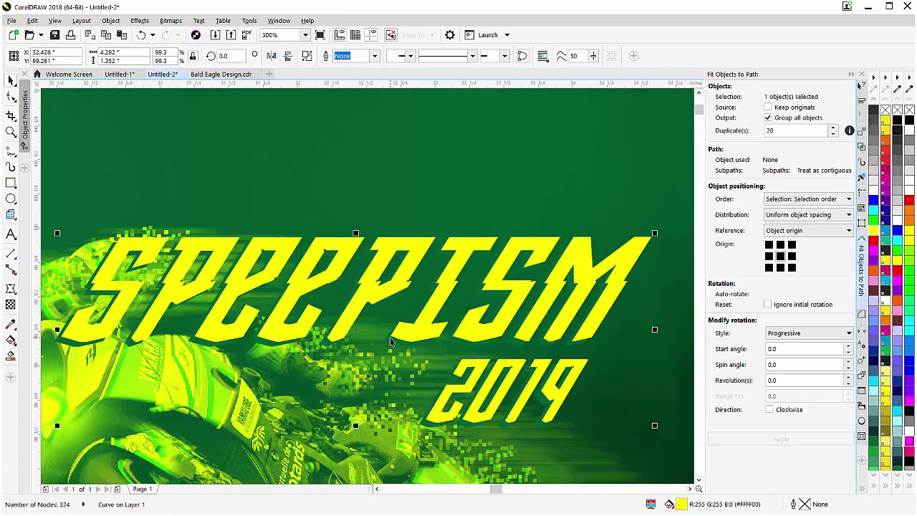
scroll(367, 285, down, 5)
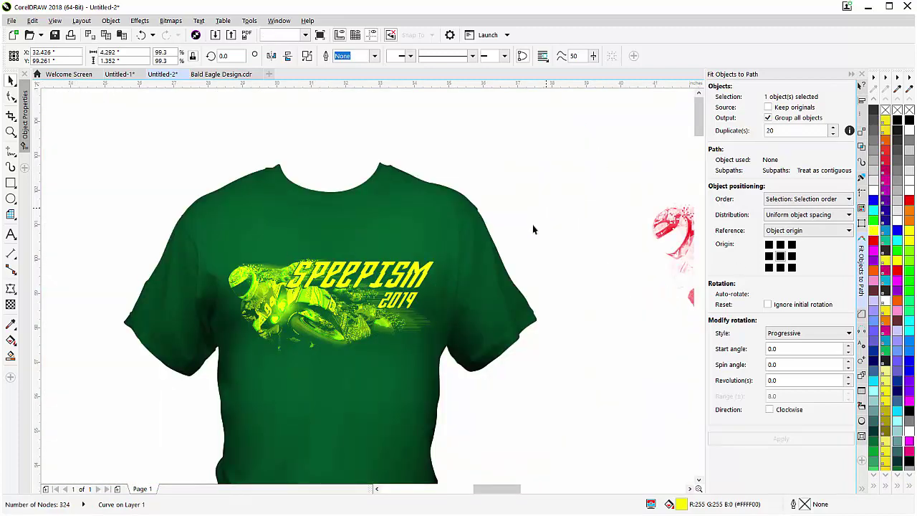
Step: Scale the racer-and-title design to 6.297 × 3.451 in and reposition it on the shirt
drag(536, 208, 194, 385)
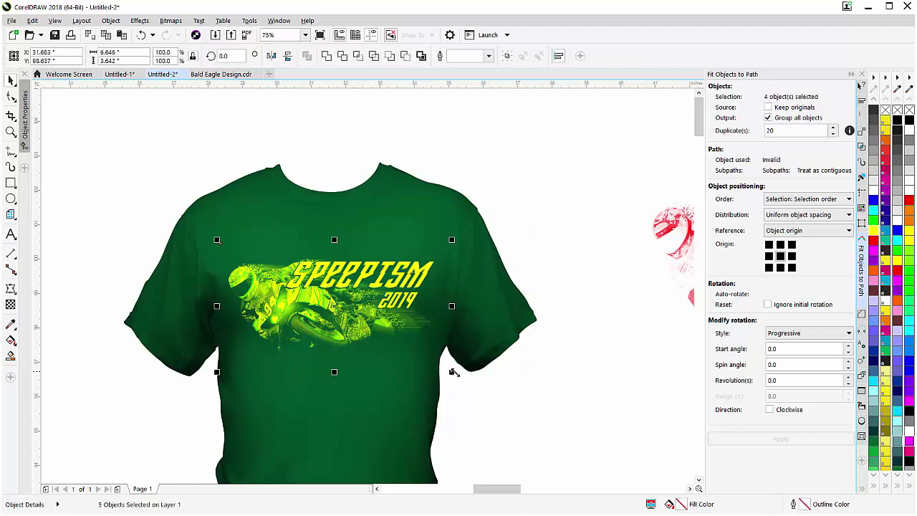
mouse_move(452, 372)
mouse_down()
mouse_move(441, 375)
mouse_move(442, 359)
mouse_up()
drag(323, 318, 308, 344)
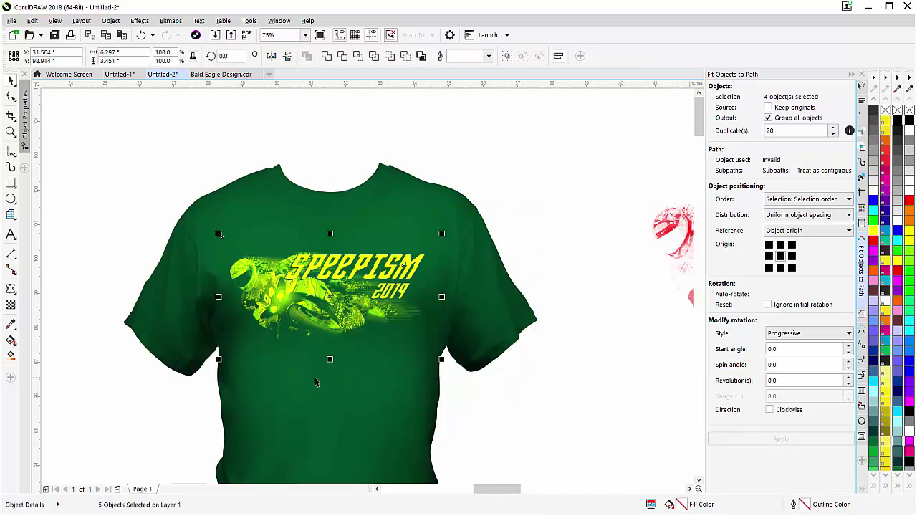